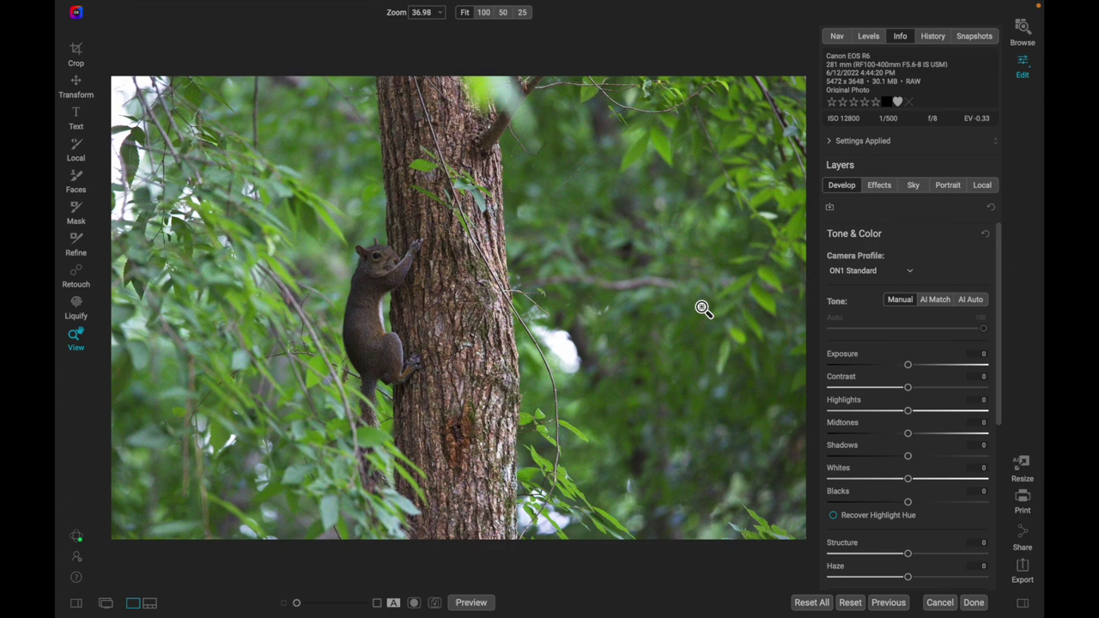
click(870, 38)
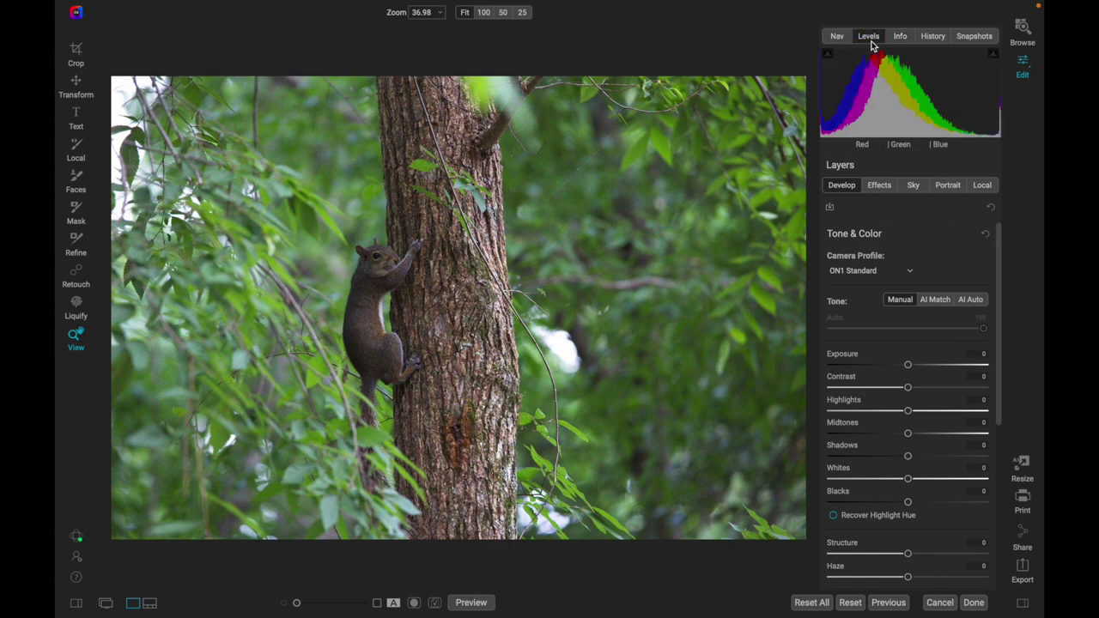
click(993, 57)
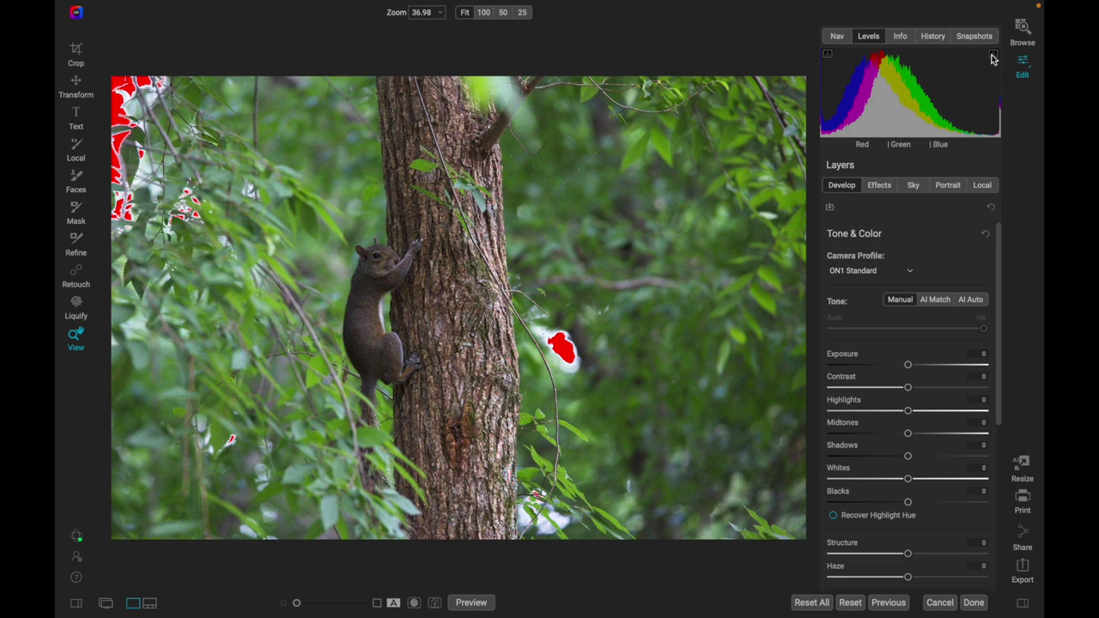
click(993, 57)
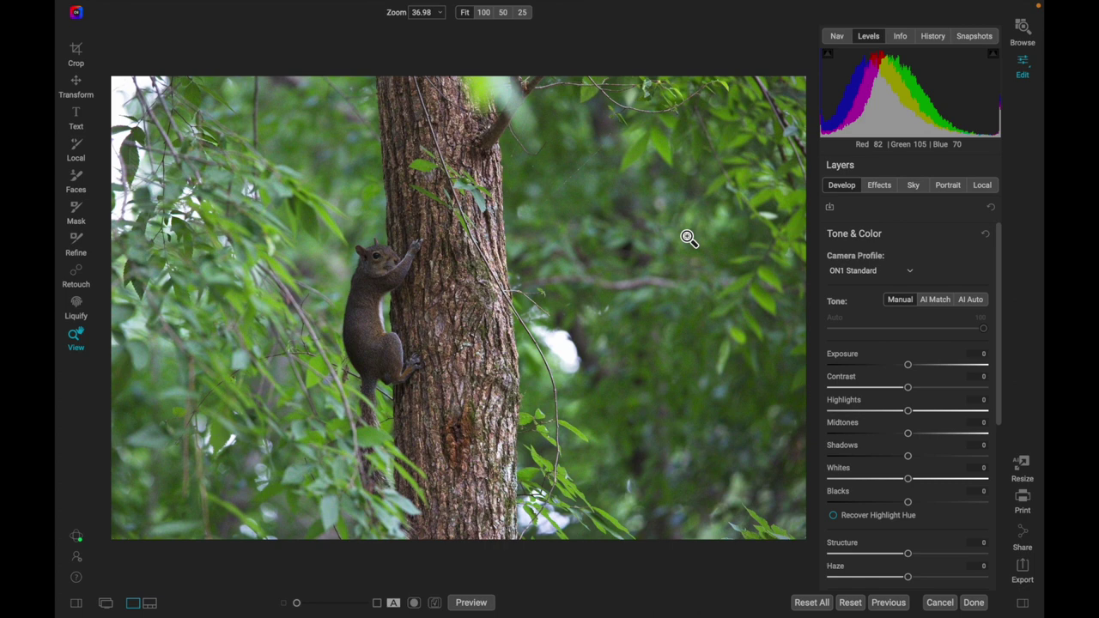
Show the Canon EOS R6 shooting details (ISO 12800, 1/500, f/8) instead of the histogram
click(899, 37)
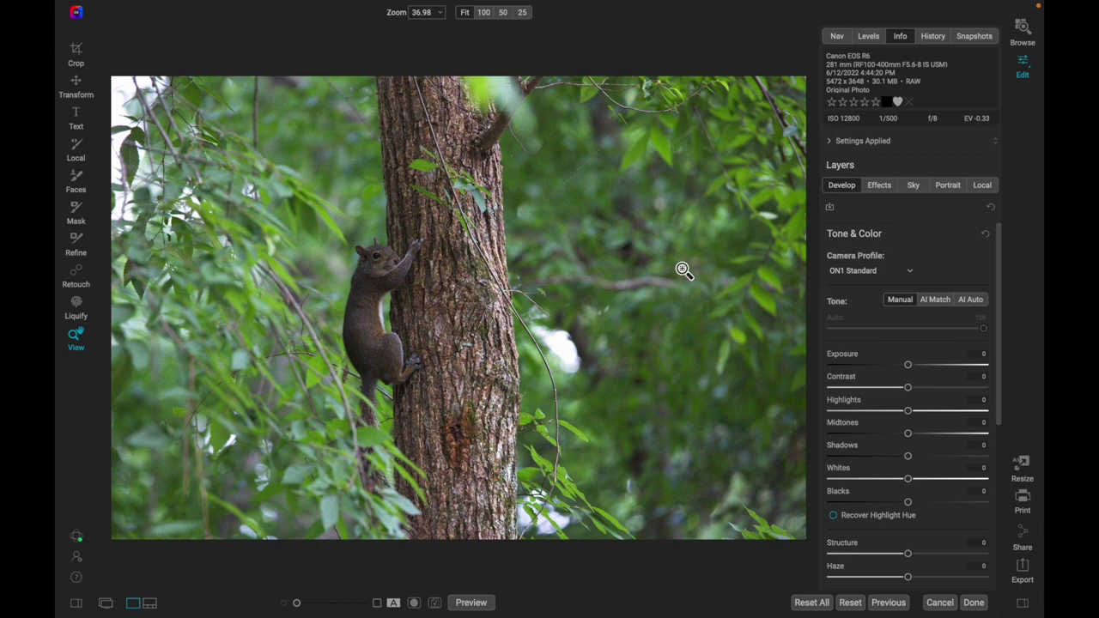
Expand the Noise & Sharpening section, where noise reduction and sharpening are still 0
drag(996, 249, 996, 365)
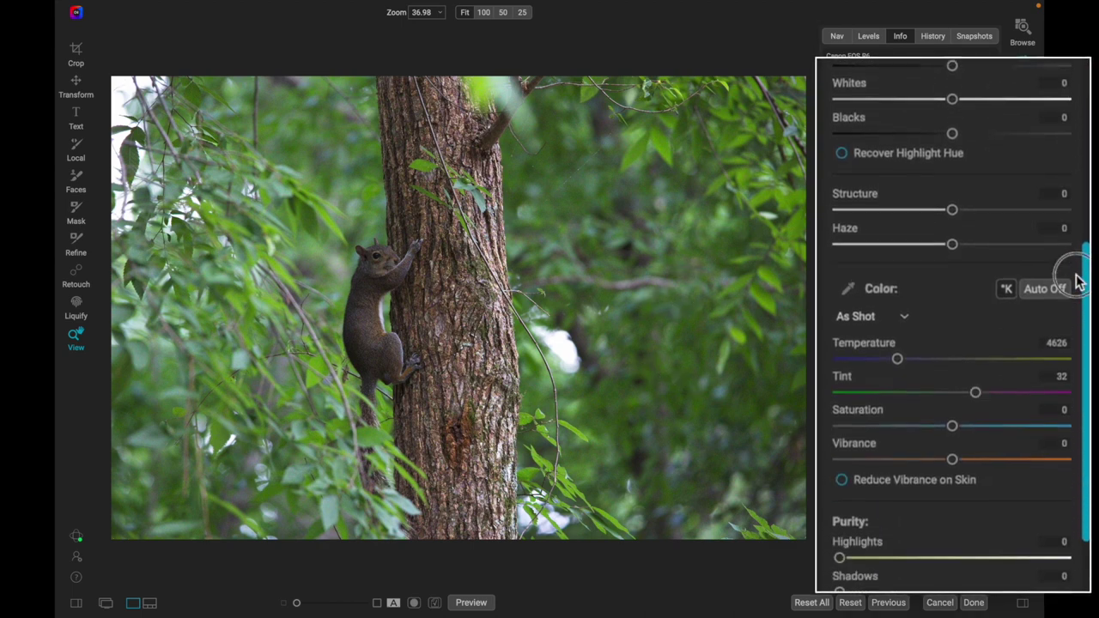
drag(1079, 283, 1070, 359)
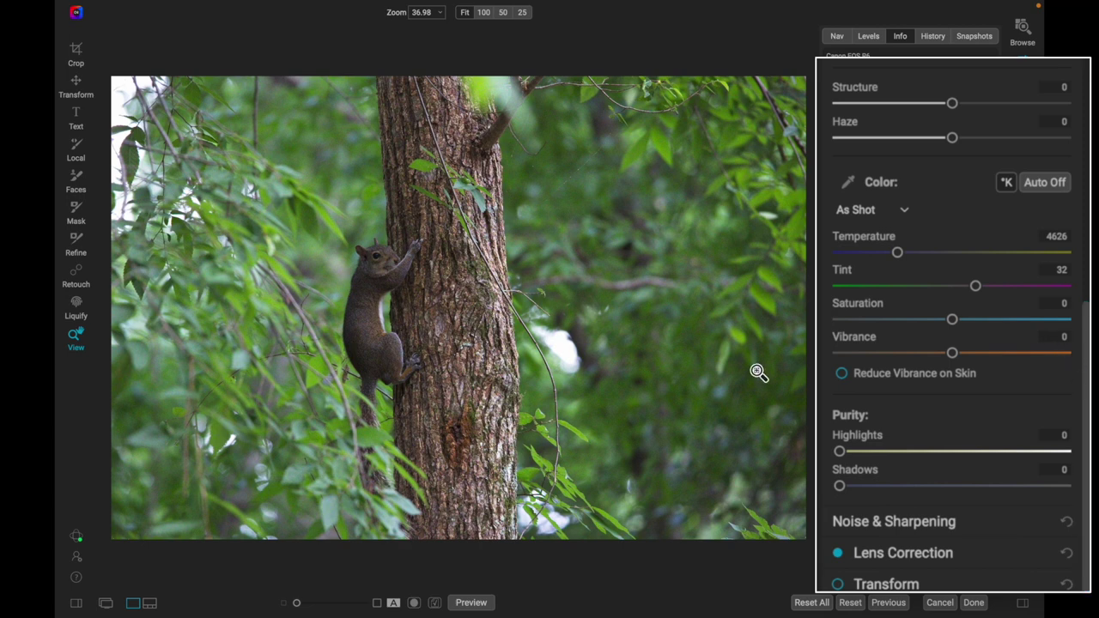
click(991, 525)
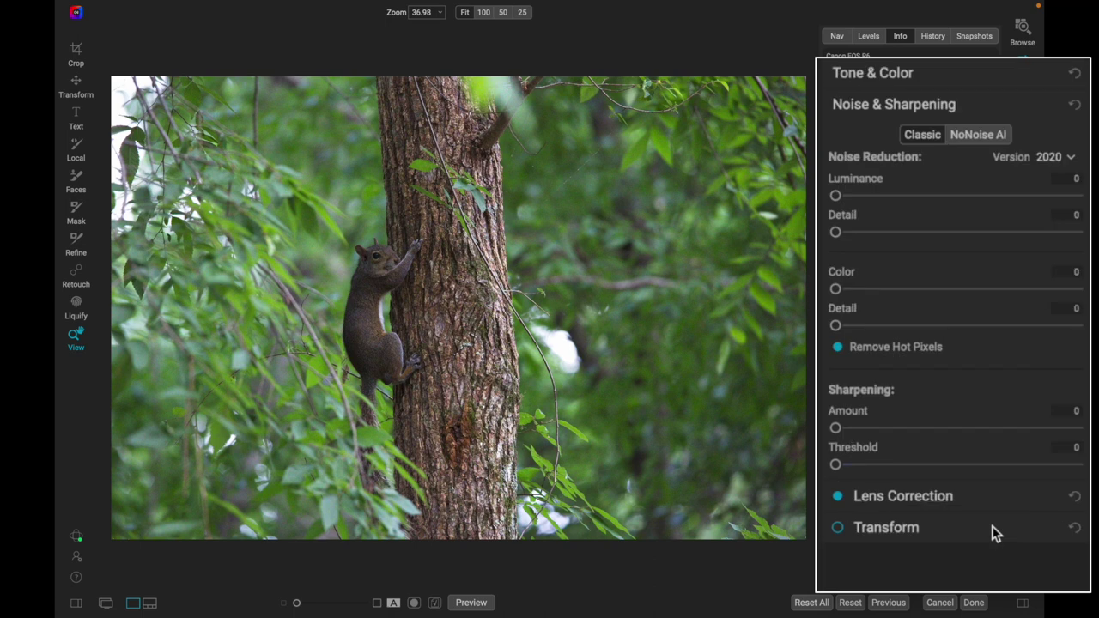
Apply NoNoise AI (Luminance 98, Color 100, sharpening 20) and frame the squirrel at 100%
click(977, 136)
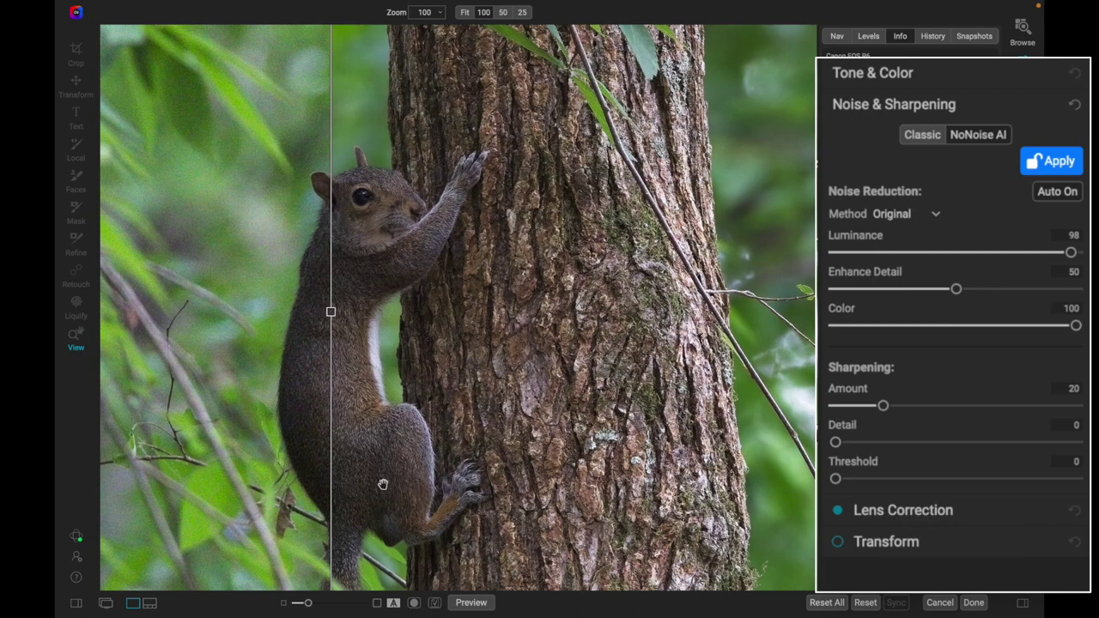
drag(397, 357, 458, 256)
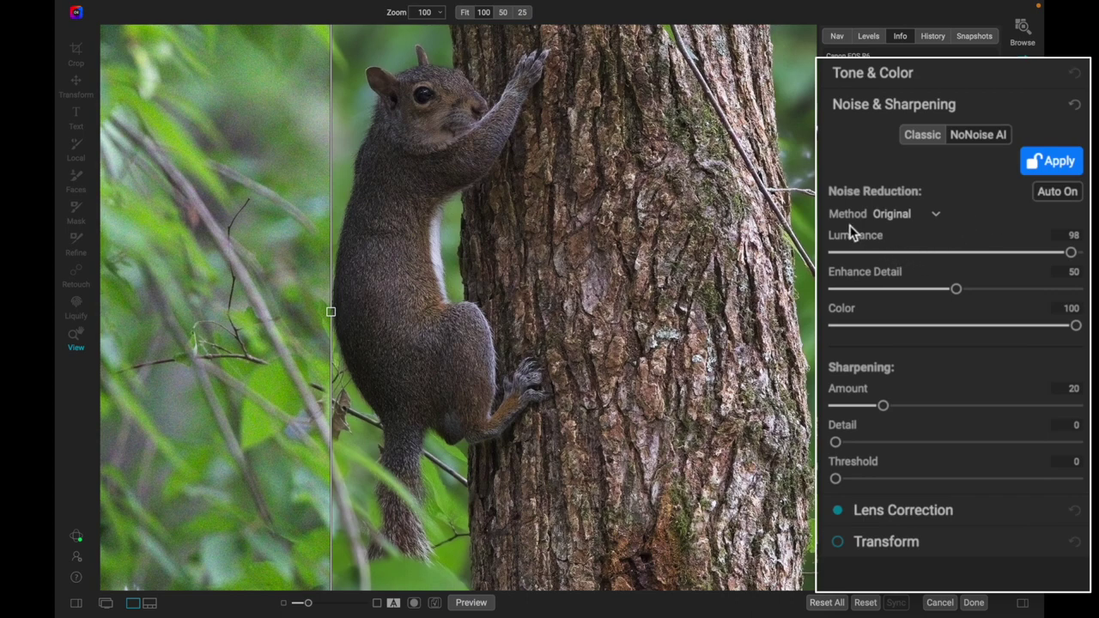
Set the noise reduction method to High Detail and inspect the squirrel at Fit and 100%
click(933, 220)
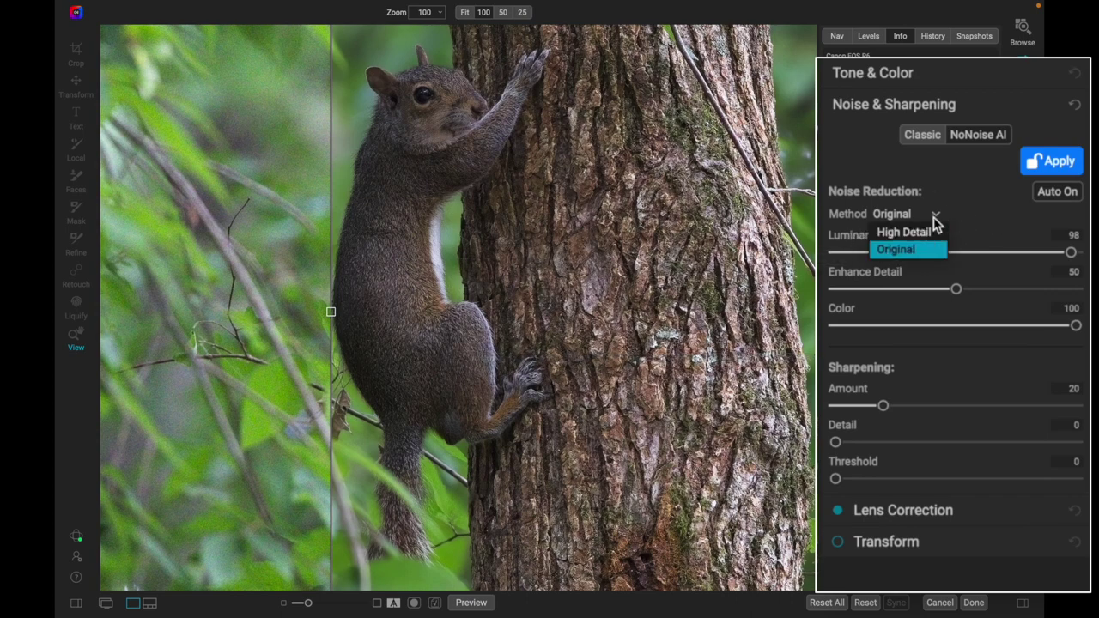
click(938, 234)
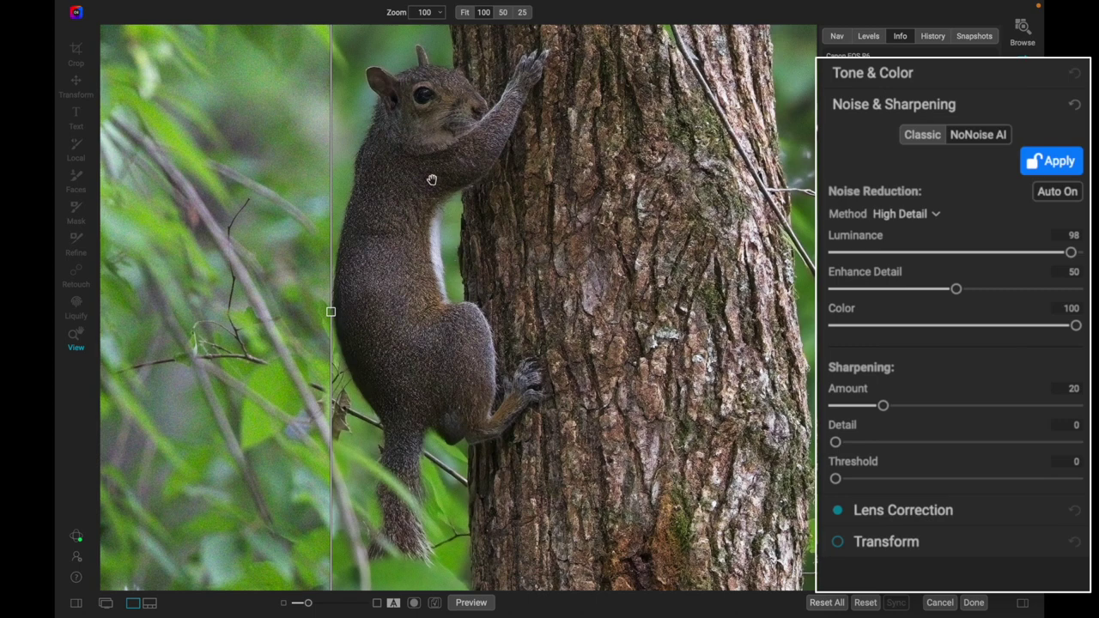
click(407, 249)
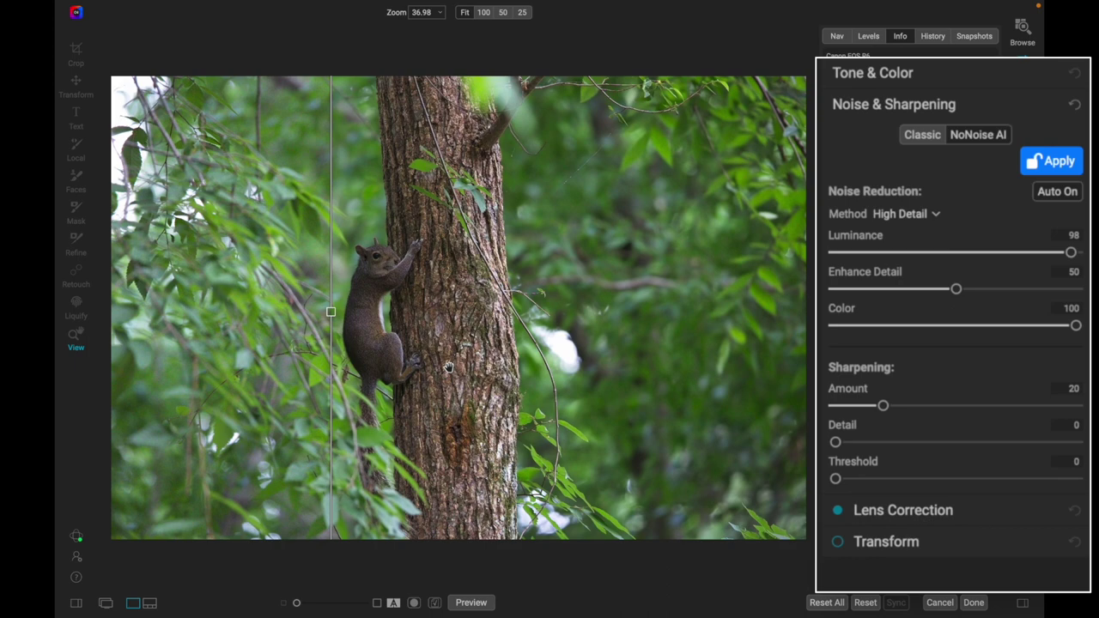
click(369, 307)
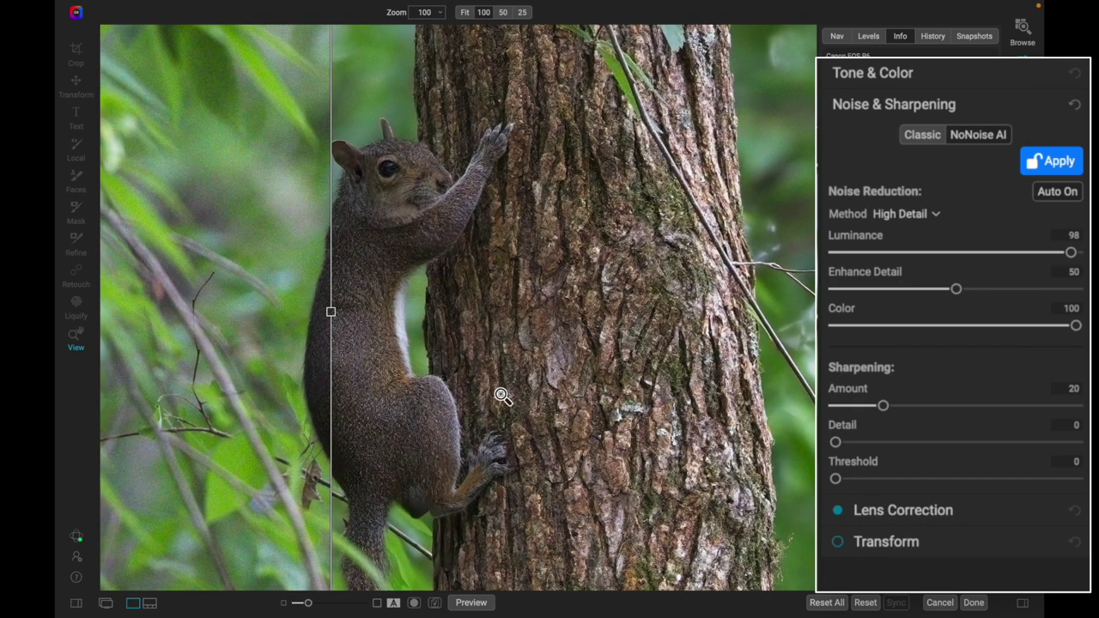
drag(498, 325, 599, 311)
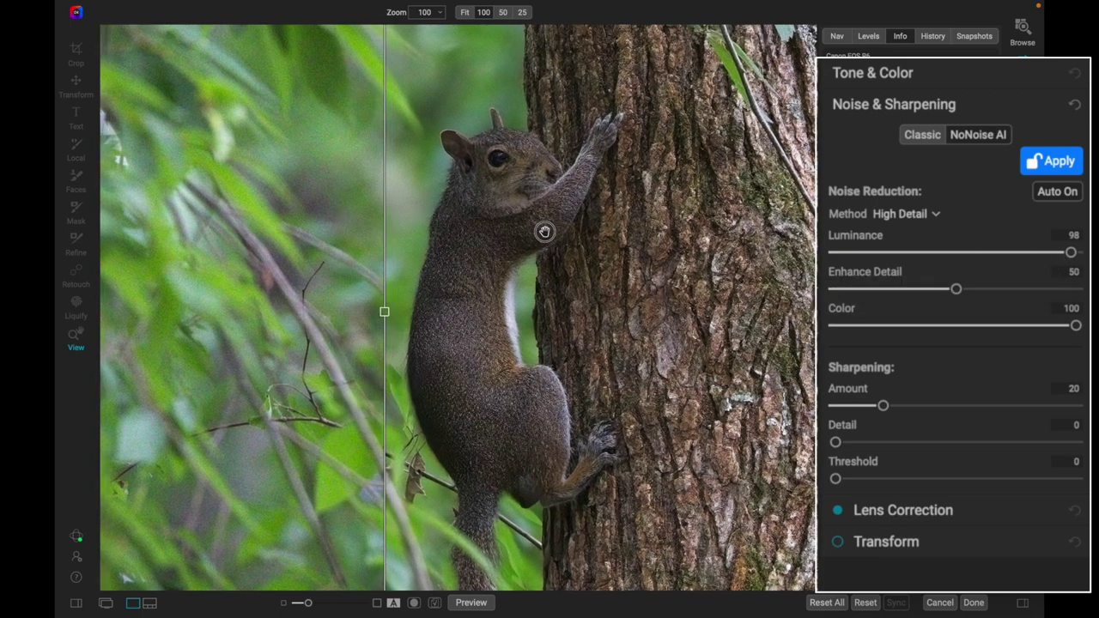
Lower Luminance from 98 to 50 while comparing the before/after split view
drag(544, 231, 655, 264)
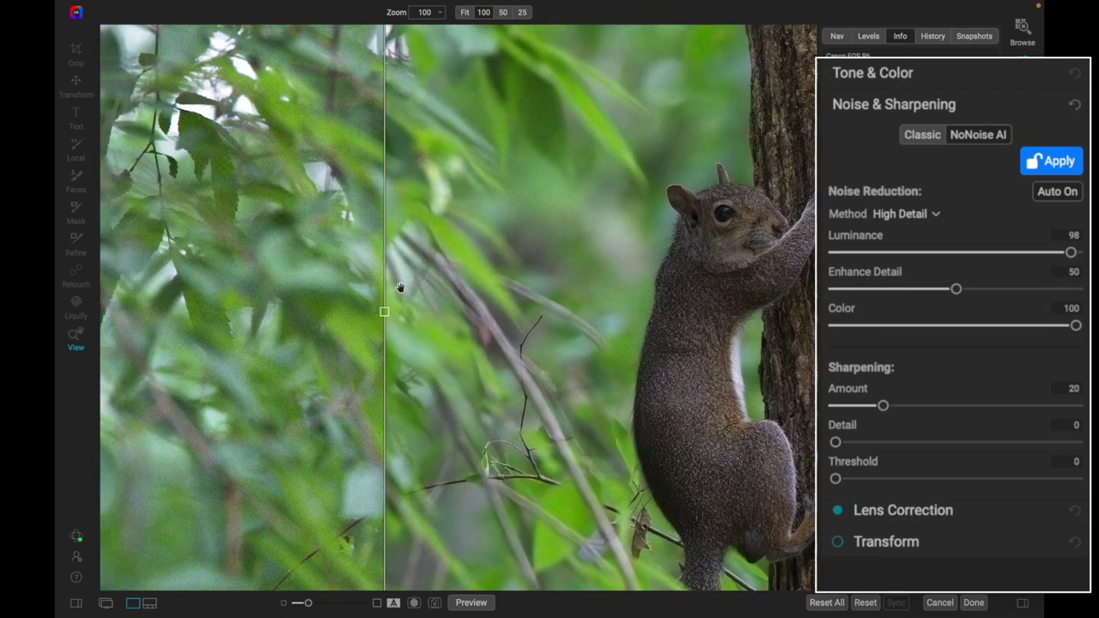
drag(384, 313, 511, 311)
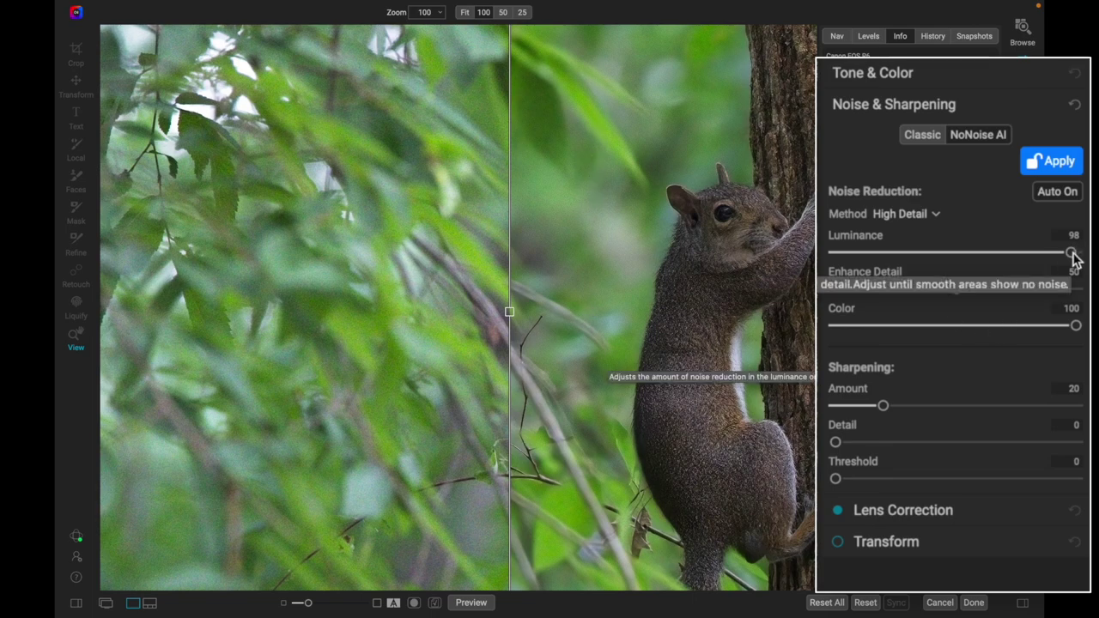
drag(1073, 255, 958, 258)
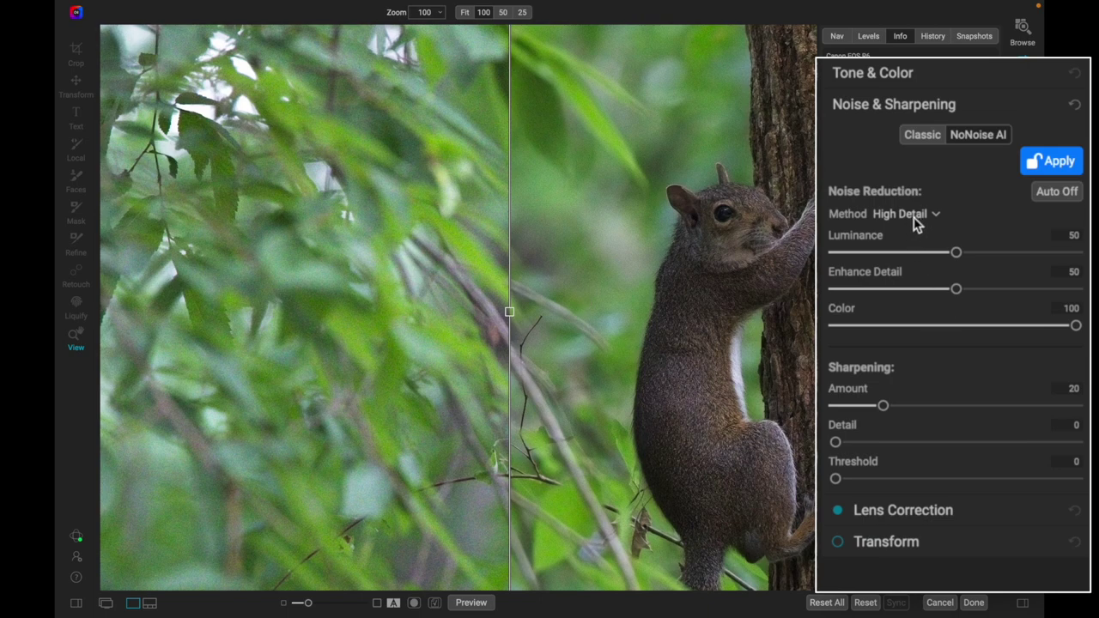
Choose Original from the noise reduction Method dropdown
click(917, 222)
click(912, 253)
Try Enhance Detail at 99 and at 3, then settle it at 61
drag(959, 295, 1073, 296)
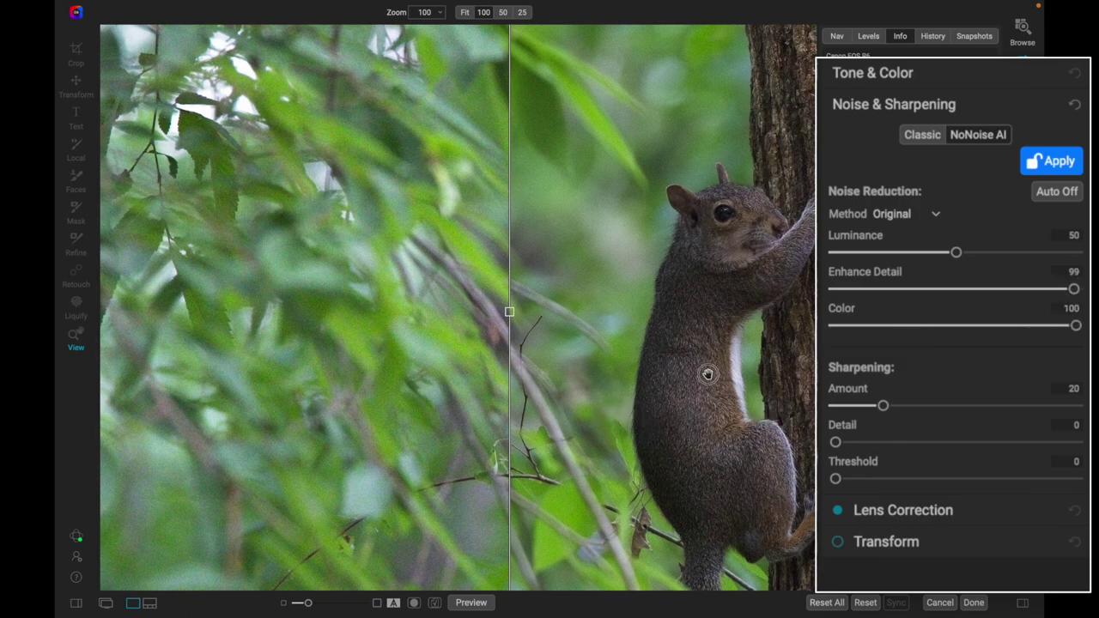
drag(707, 374, 614, 343)
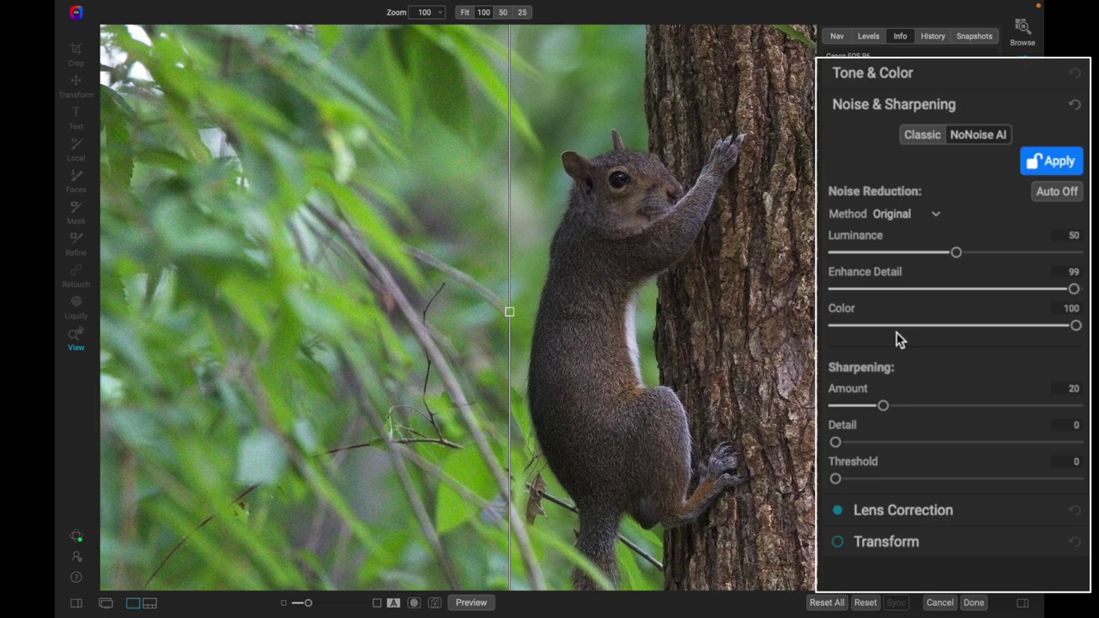
drag(1077, 292, 844, 292)
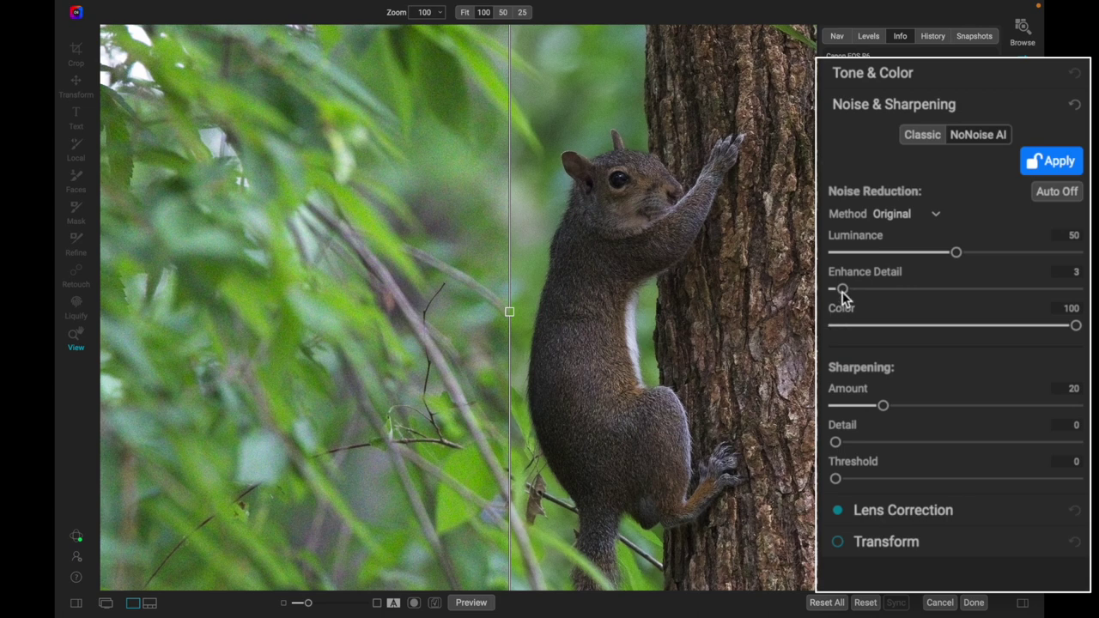
drag(843, 295, 984, 301)
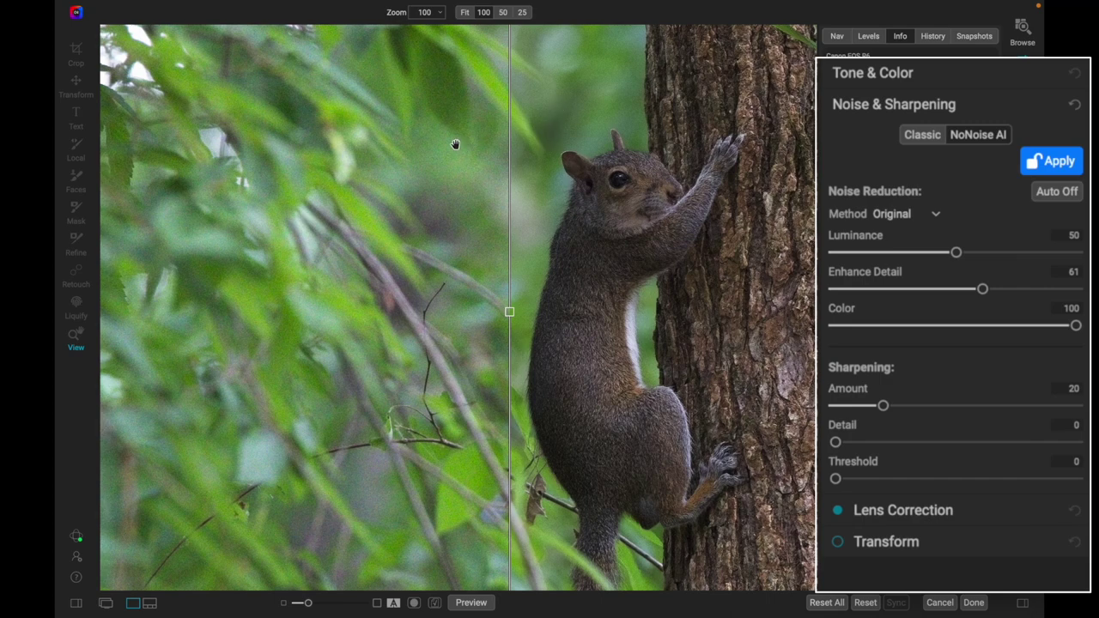
click(632, 279)
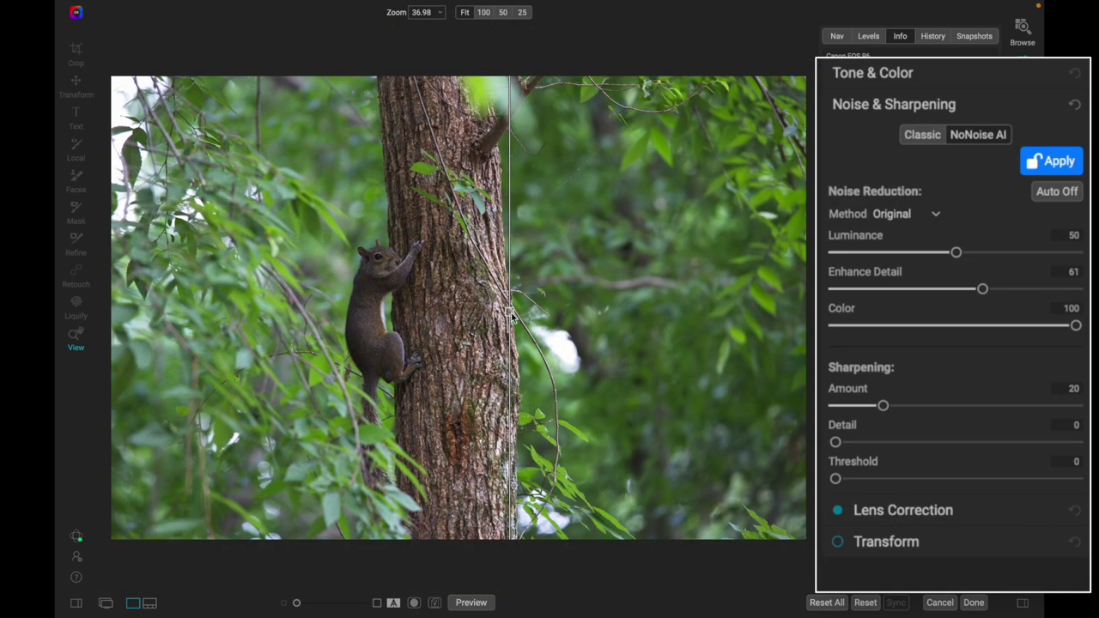
click(399, 313)
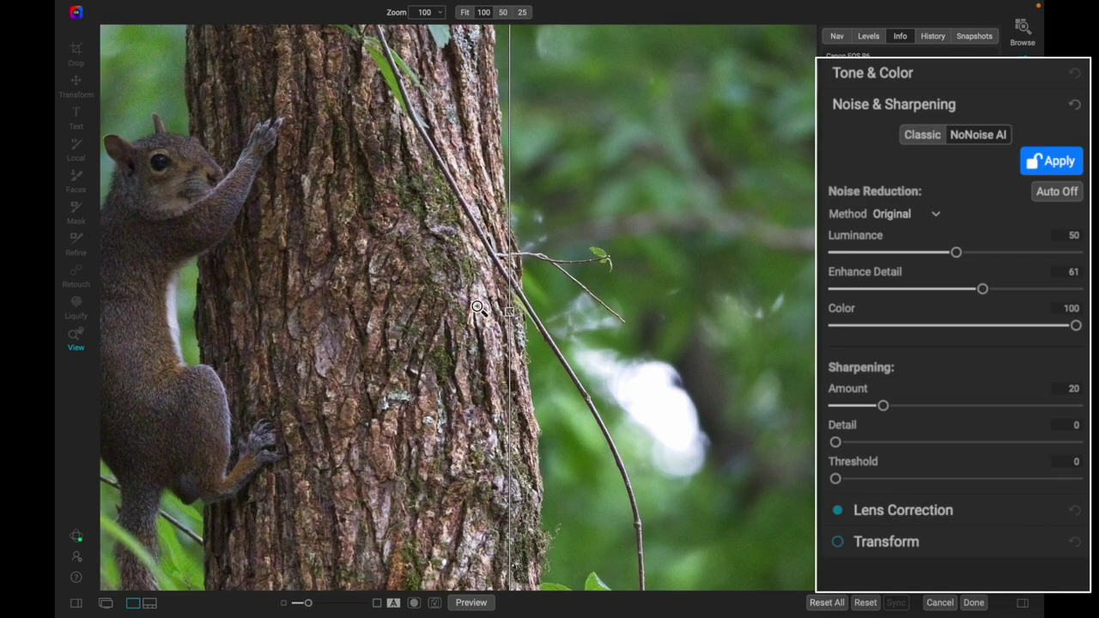
click(477, 307)
drag(509, 318, 447, 305)
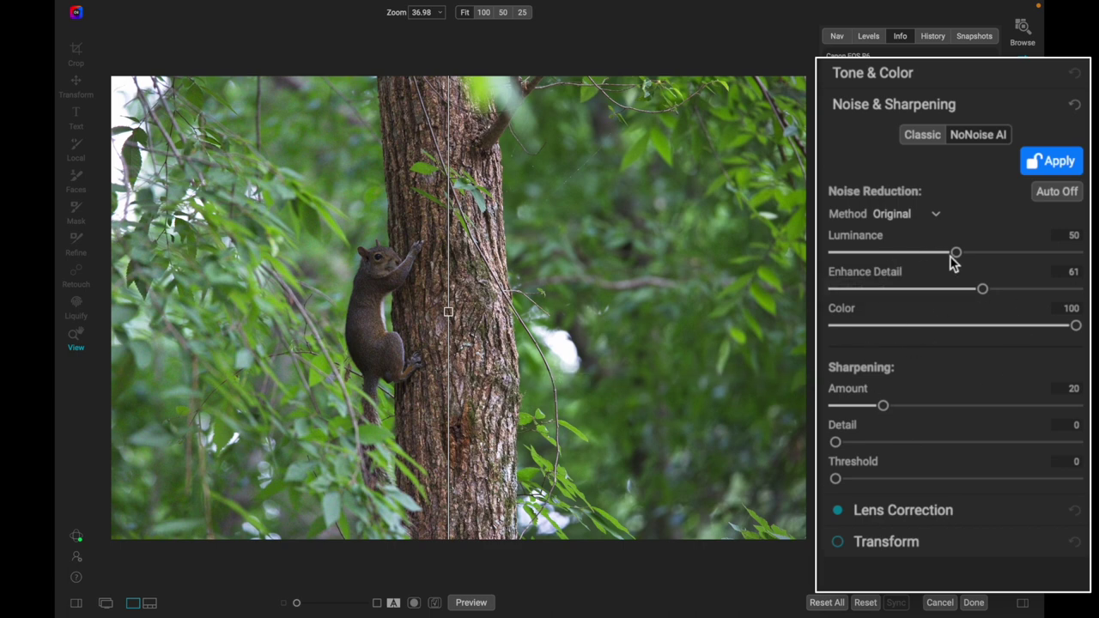
Raise Luminance to 86 and Enhance Detail to 76, then view the squirrel at 100%
drag(954, 255, 1046, 262)
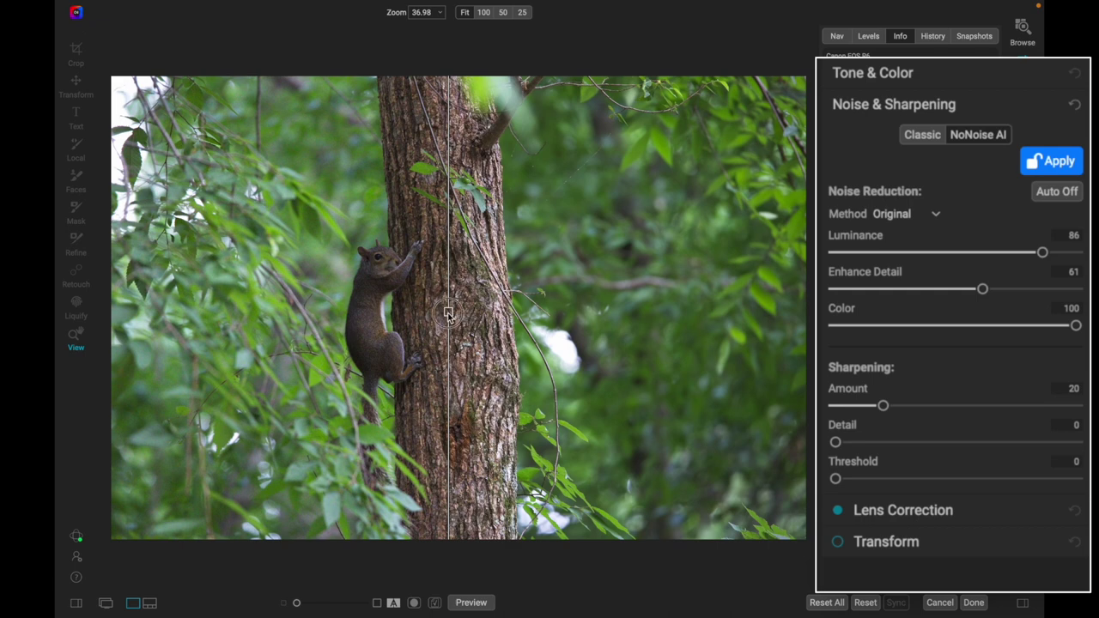
drag(449, 315, 294, 320)
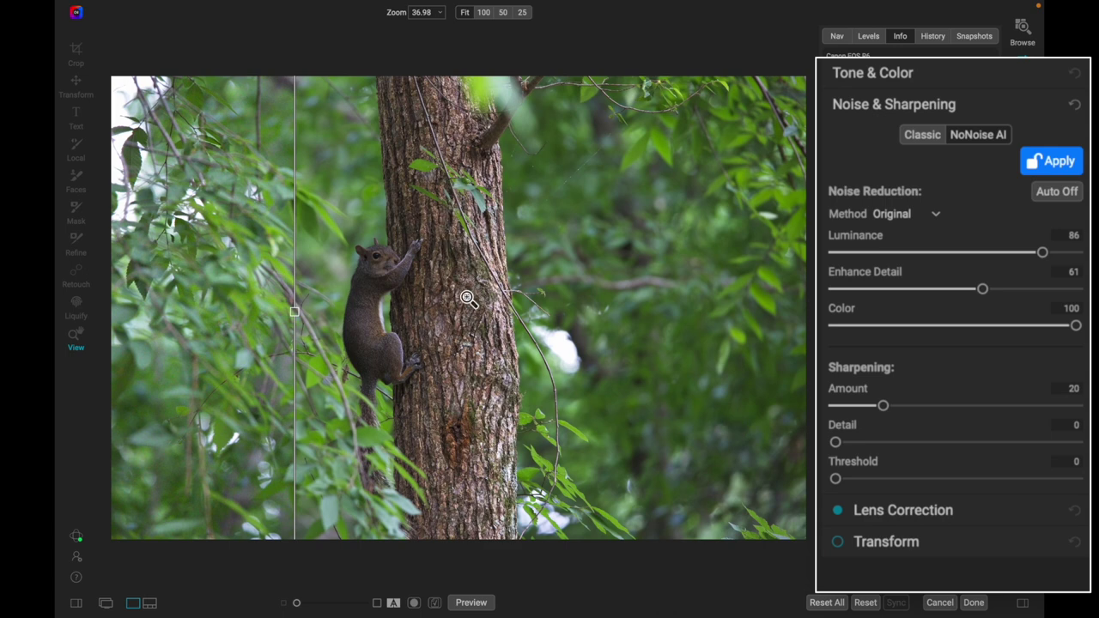
drag(984, 292, 1018, 292)
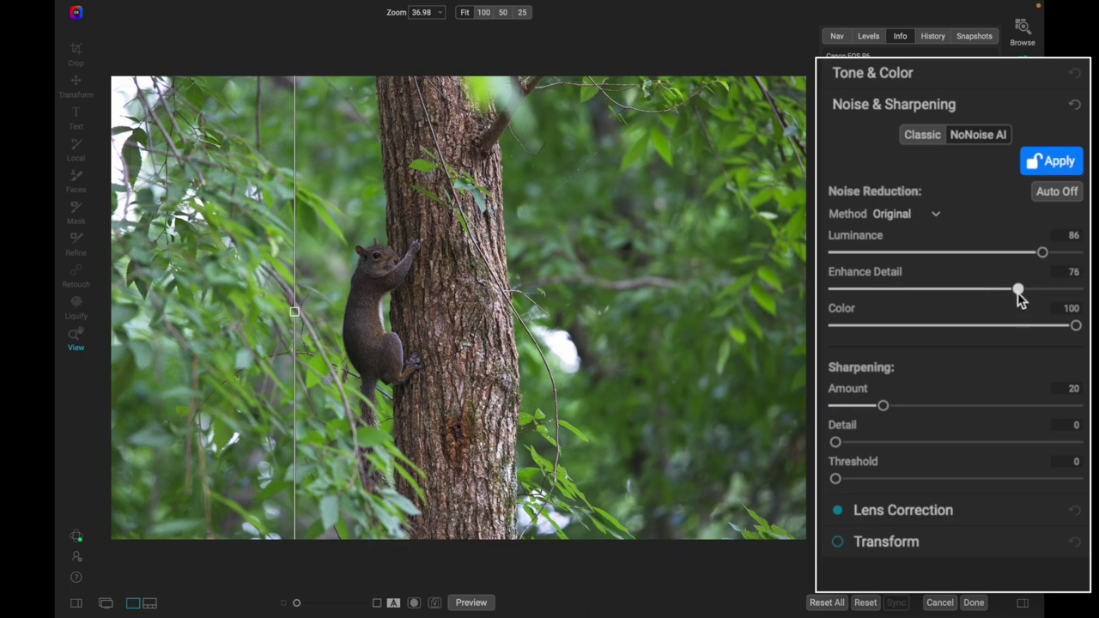
click(460, 285)
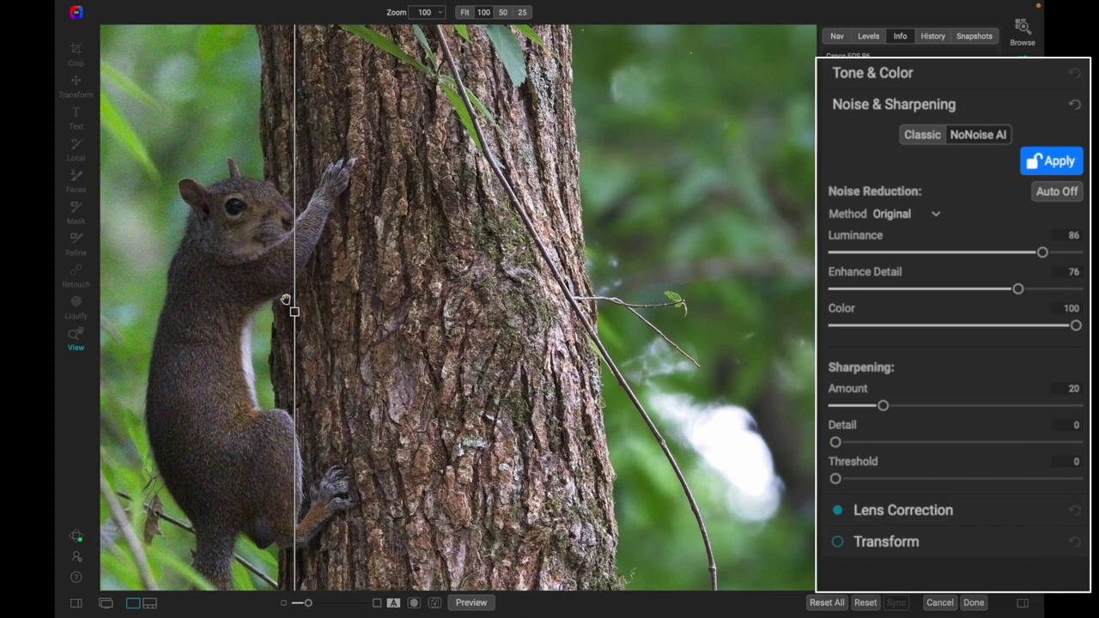
drag(294, 312, 171, 312)
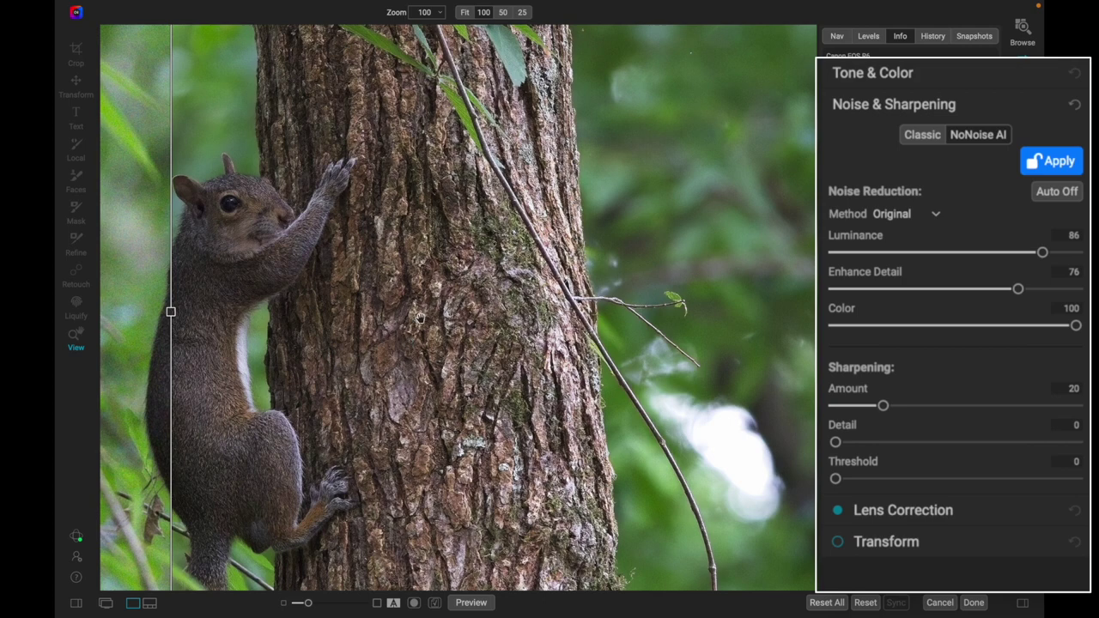
scroll(412, 344, down, 5)
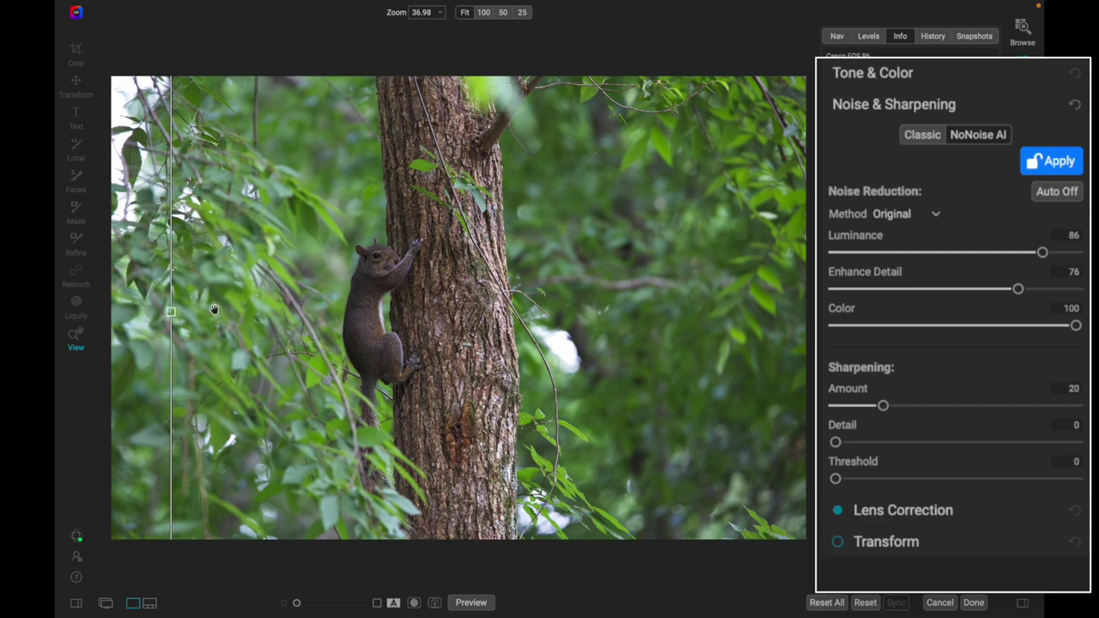
drag(172, 312, 291, 328)
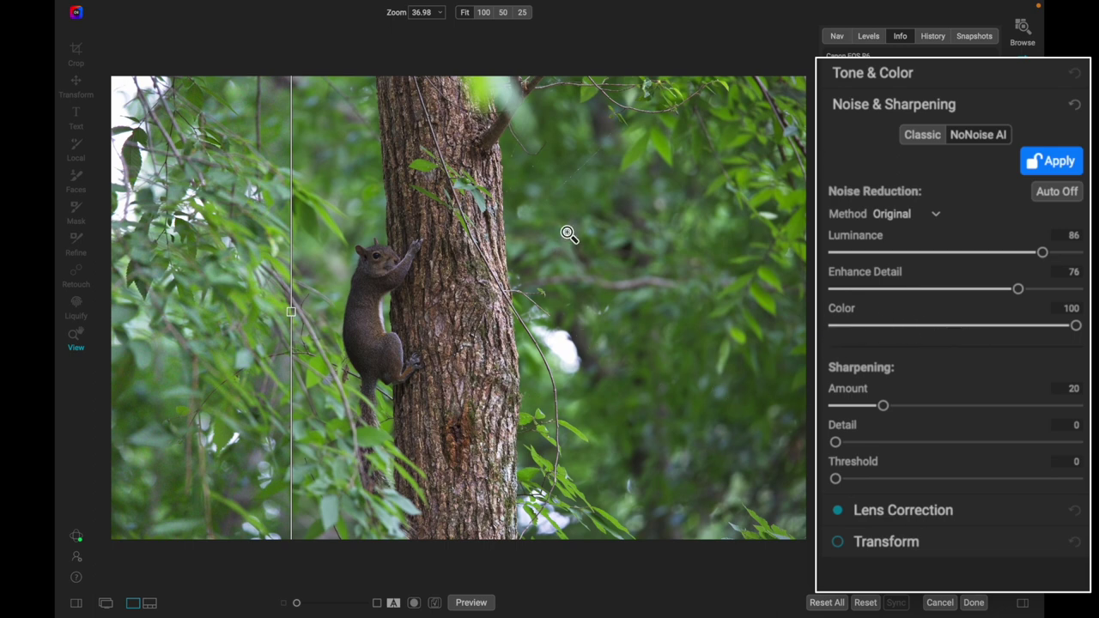
Drop Color noise reduction from 100 to 0 while checking the foliage at 100%
click(254, 161)
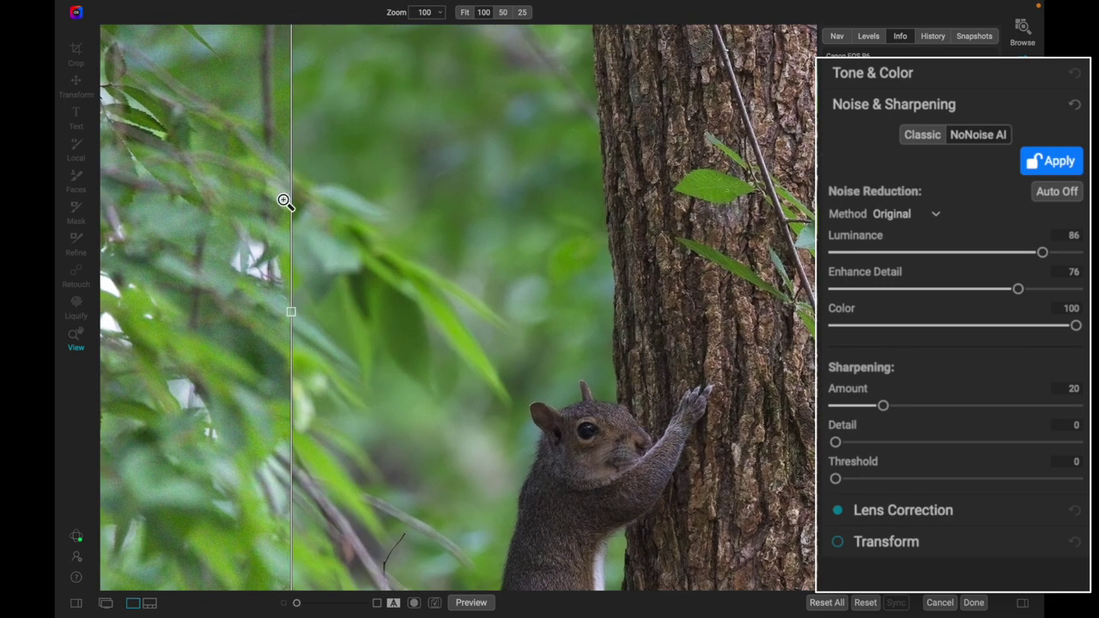
drag(292, 313, 540, 312)
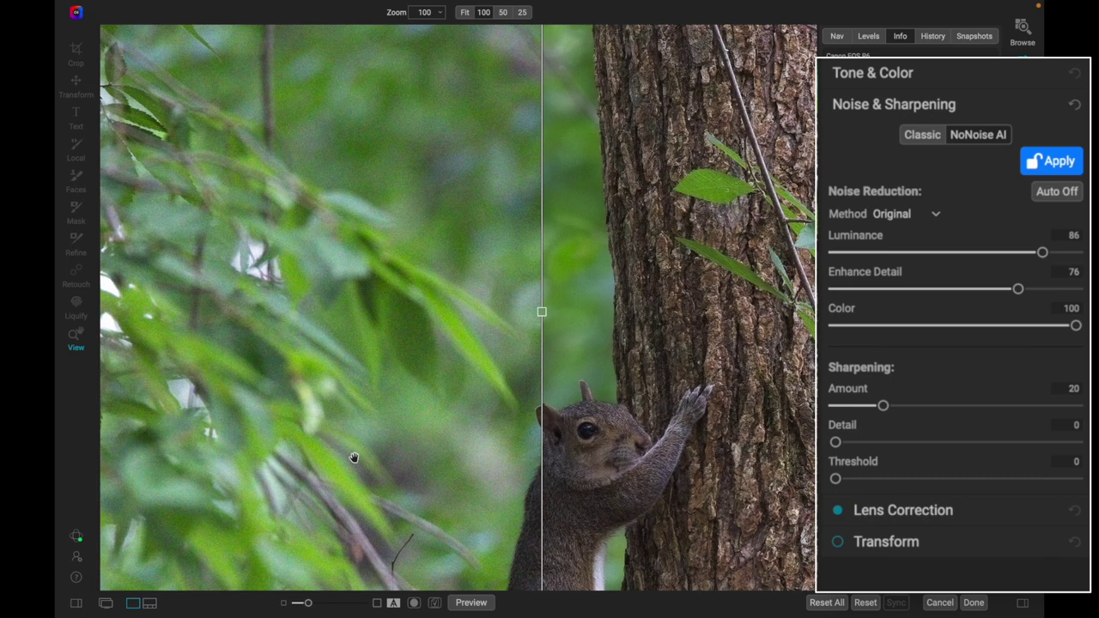
click(1071, 329)
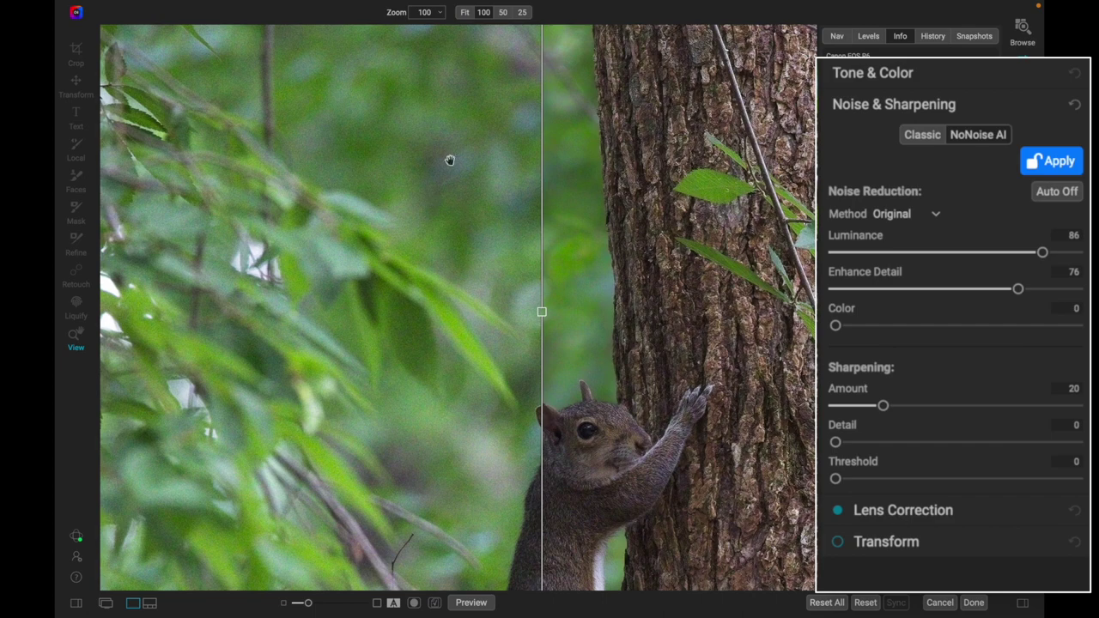
click(420, 243)
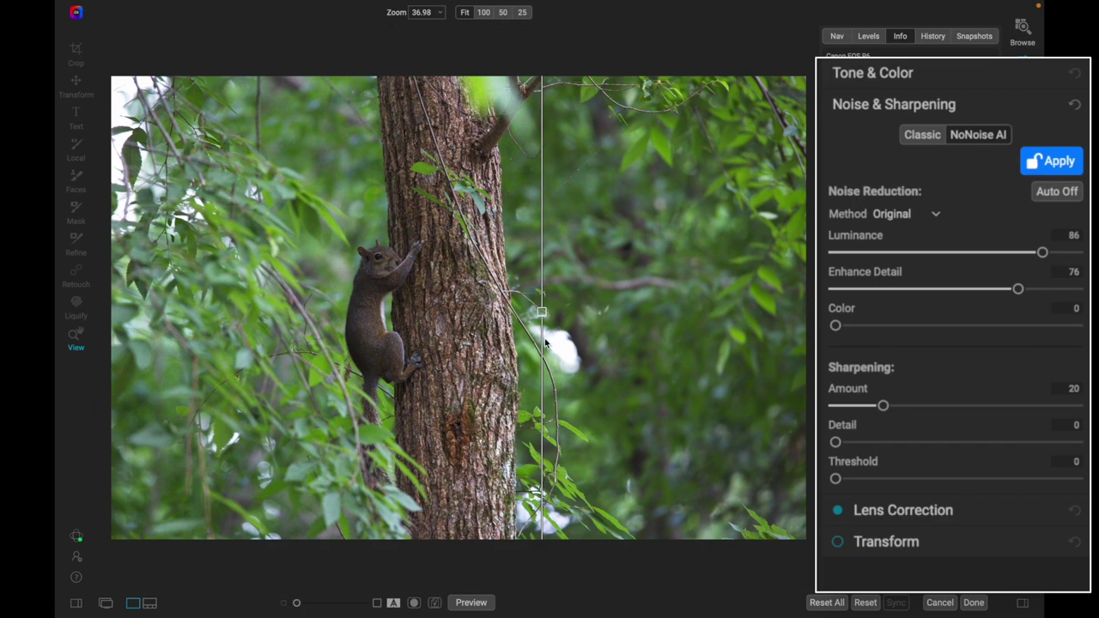
drag(541, 315, 484, 312)
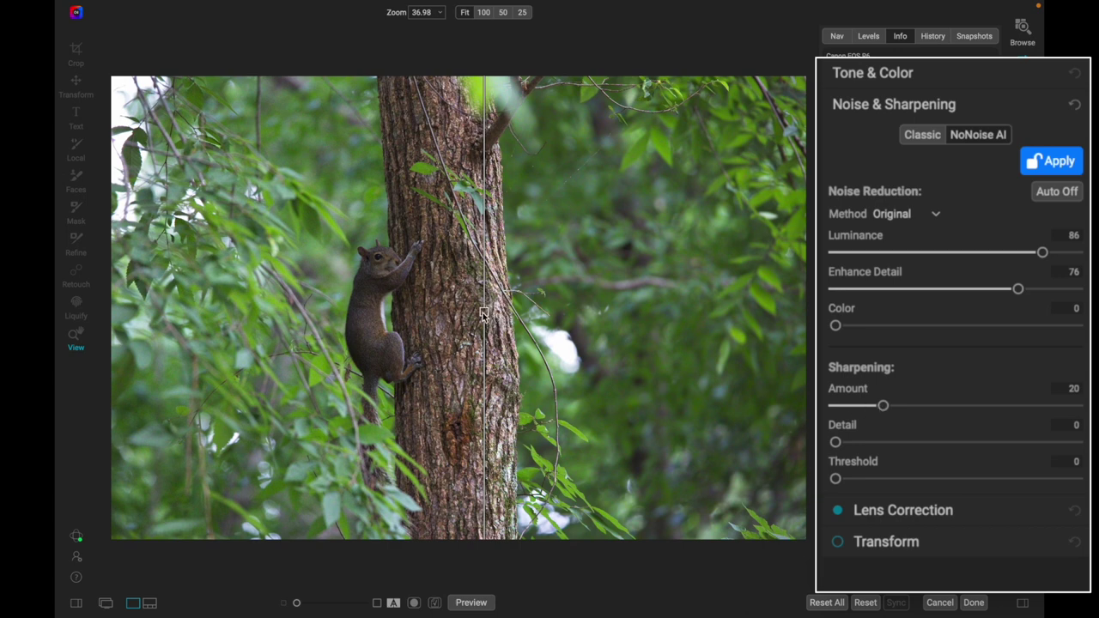
Raise the sharpening Amount from 20 to 89, checking the squirrel at 100%
drag(483, 314, 328, 313)
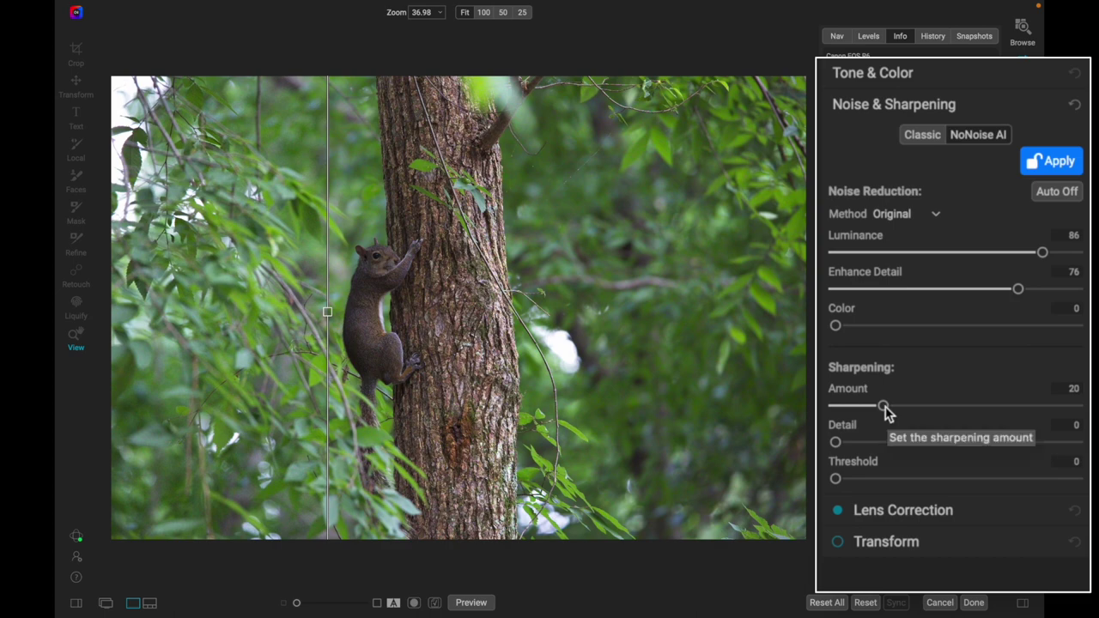
double_click(847, 407)
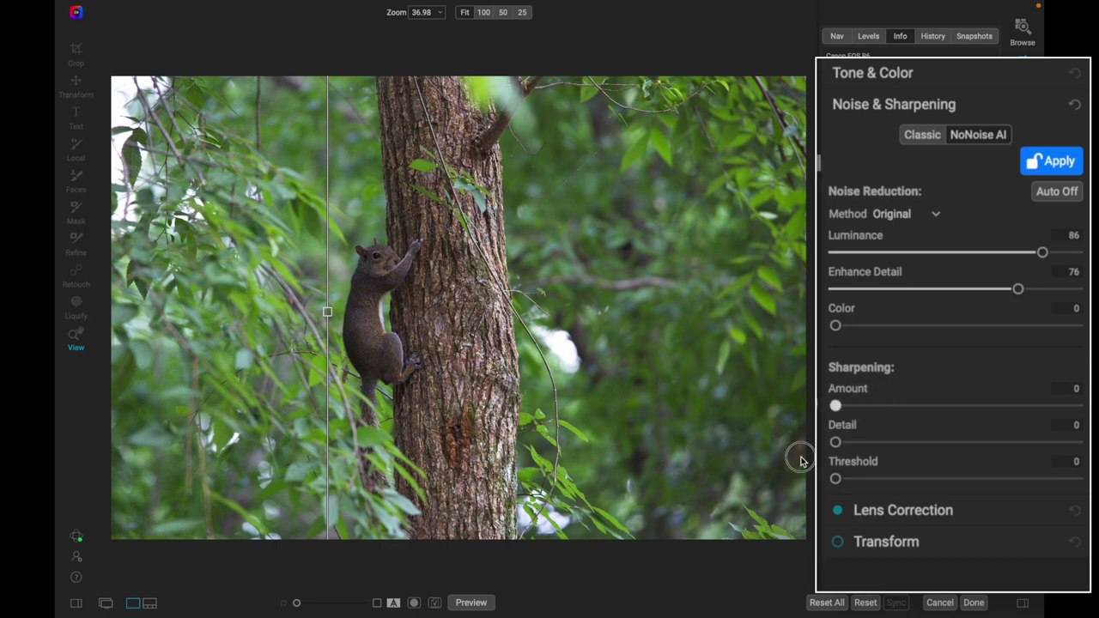
click(381, 302)
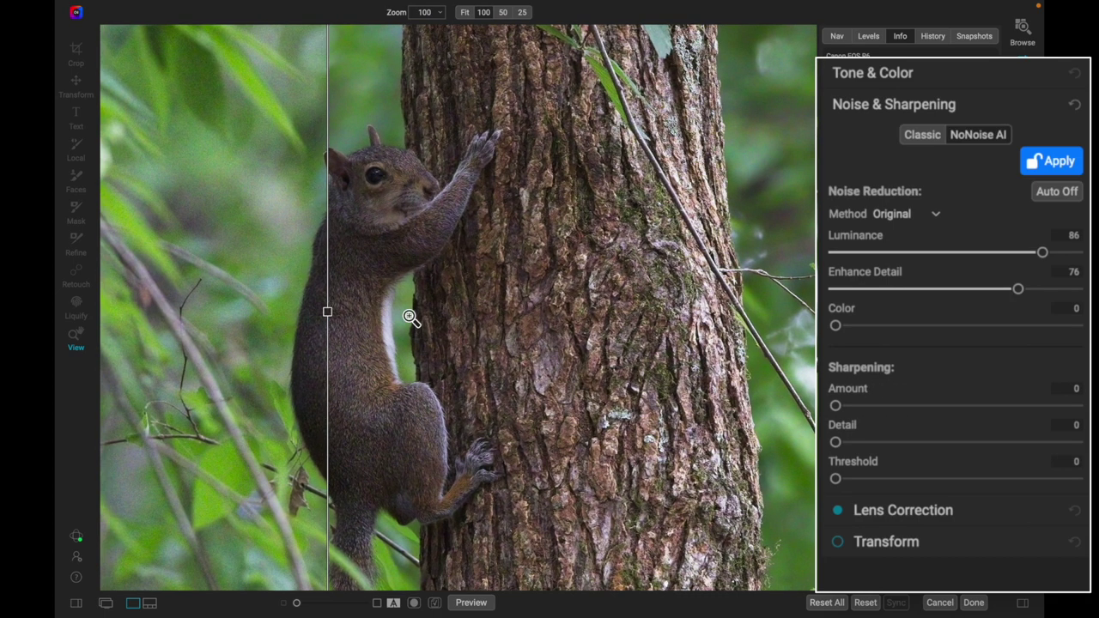
drag(328, 315, 252, 312)
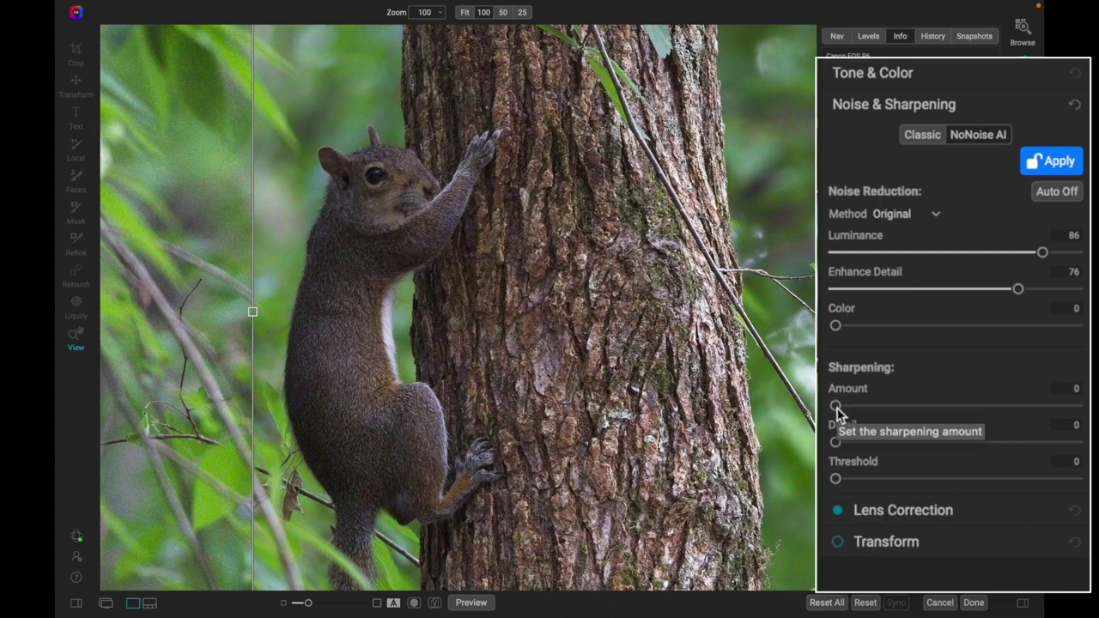
drag(836, 407, 1051, 422)
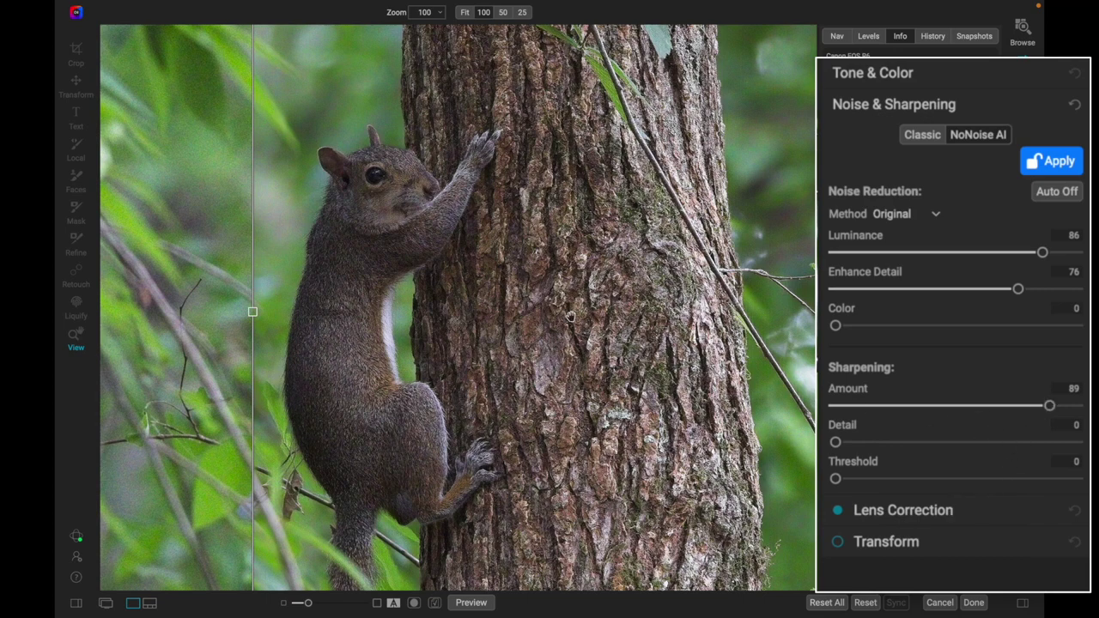
scroll(571, 318, down, 5)
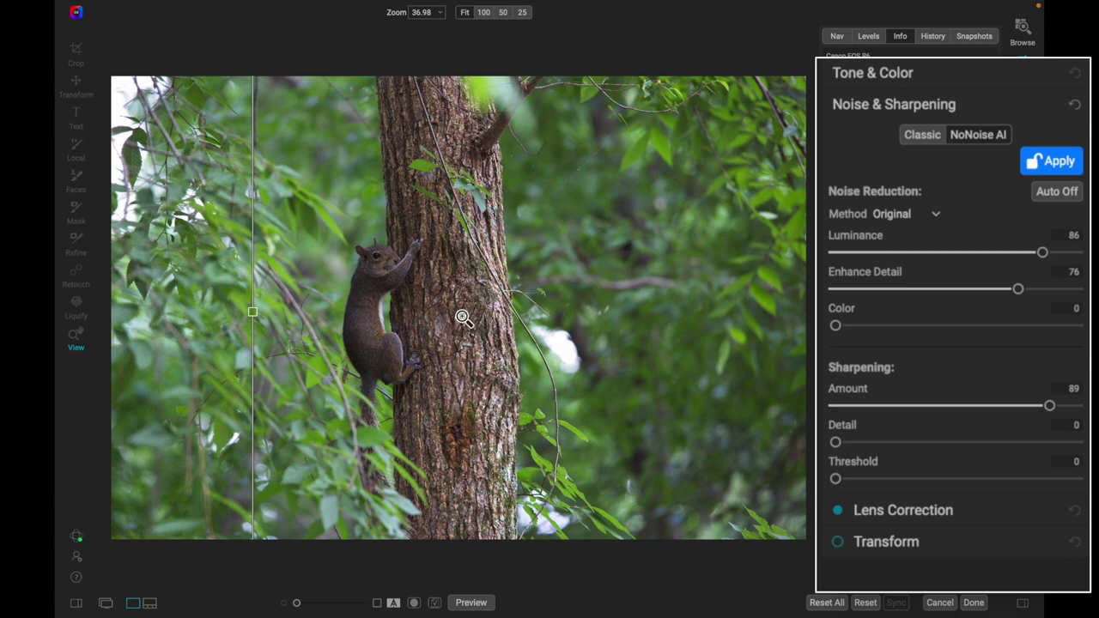
Lower the sharpening Amount from 89 to 35
click(1047, 404)
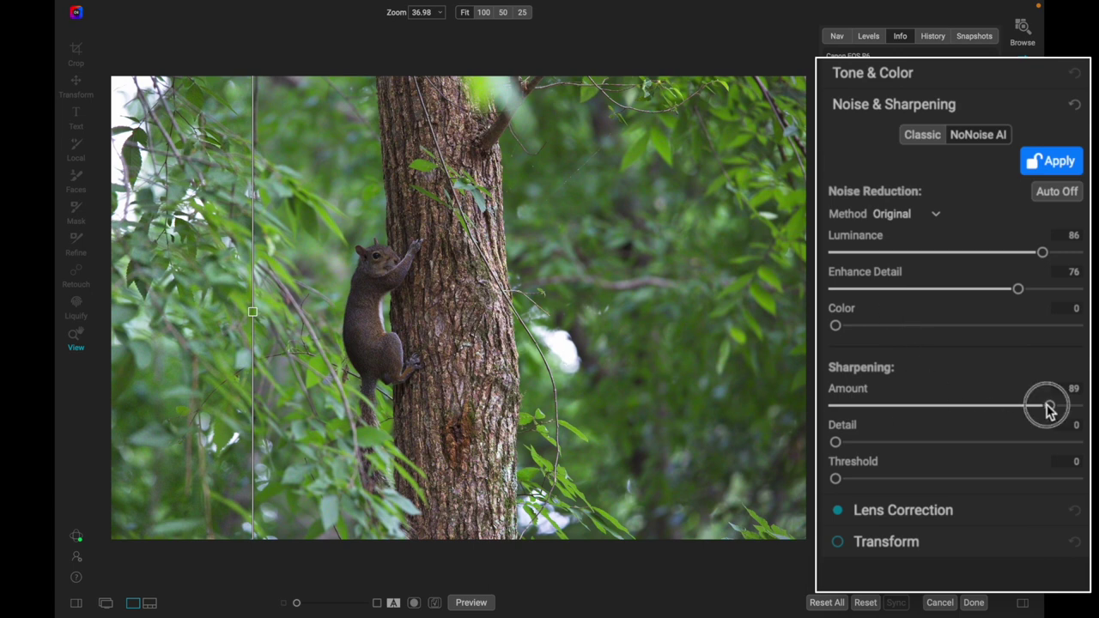
drag(1047, 404, 920, 409)
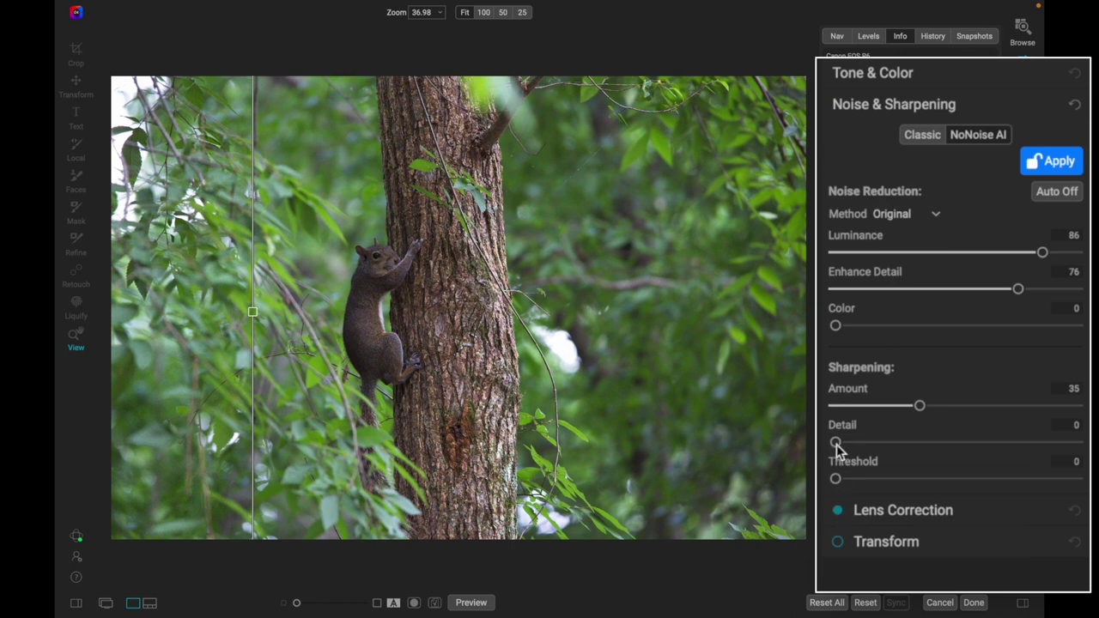
Raise sharpening Detail to 96 and Threshold to 46, zooming in on the squirrel to judge
drag(835, 444, 1068, 458)
click(372, 290)
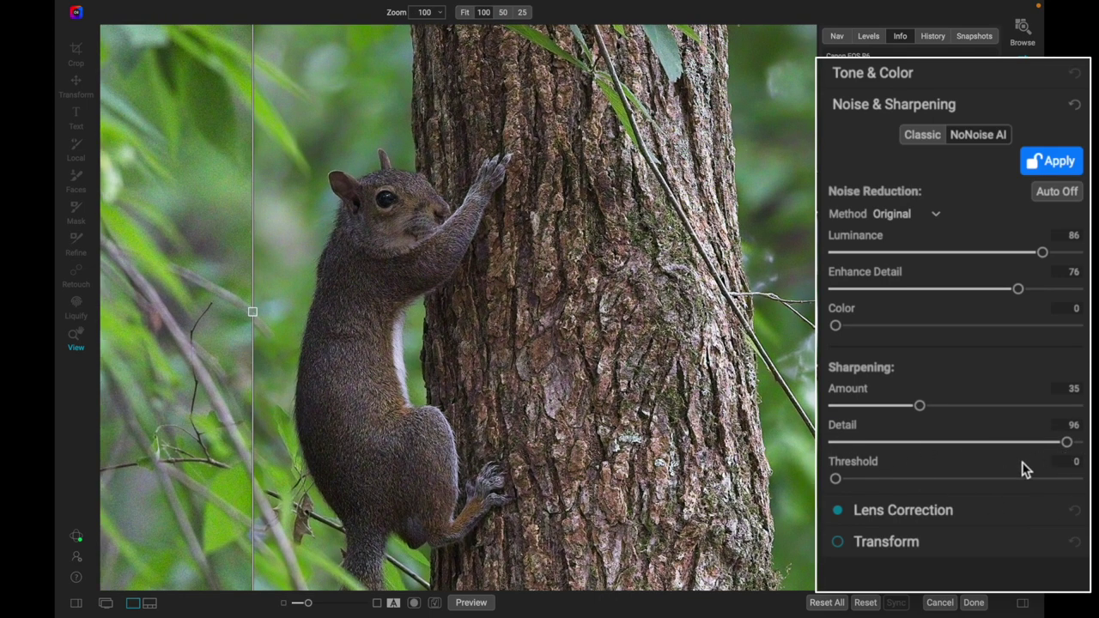
drag(837, 480, 948, 489)
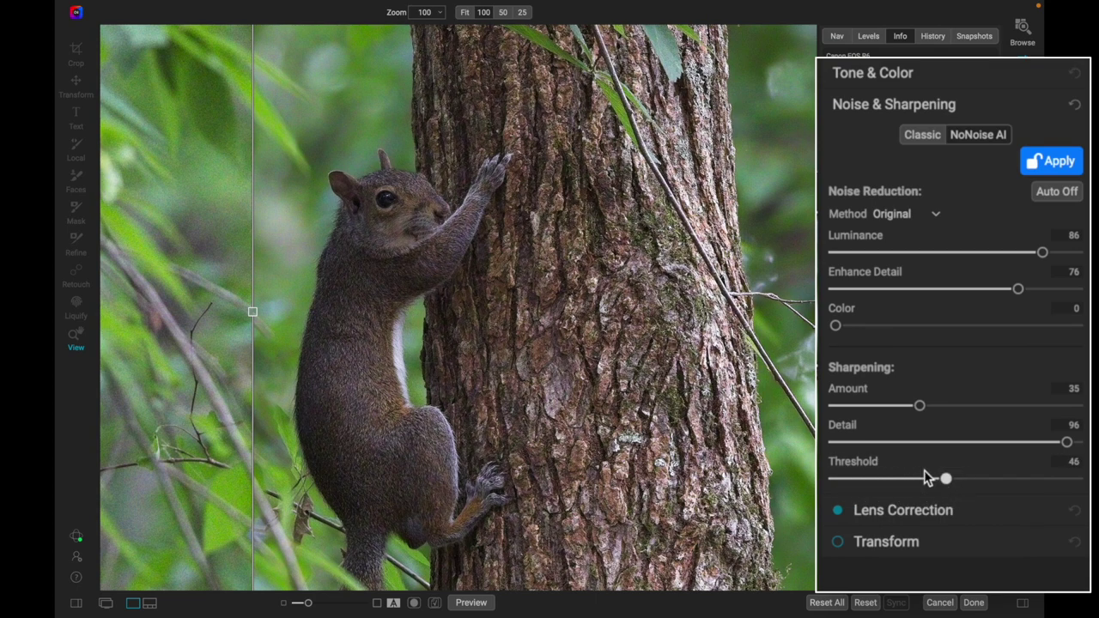
Zoom to full size on the squirrel and compare sharpening Threshold at 0 and 100
click(628, 338)
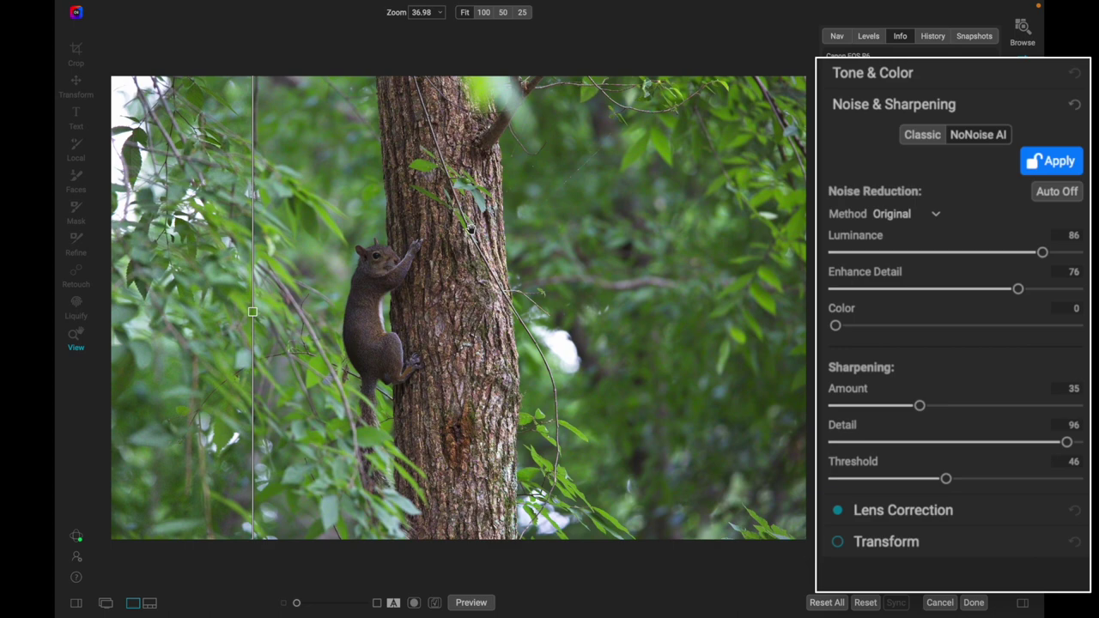
click(471, 228)
drag(946, 478, 756, 468)
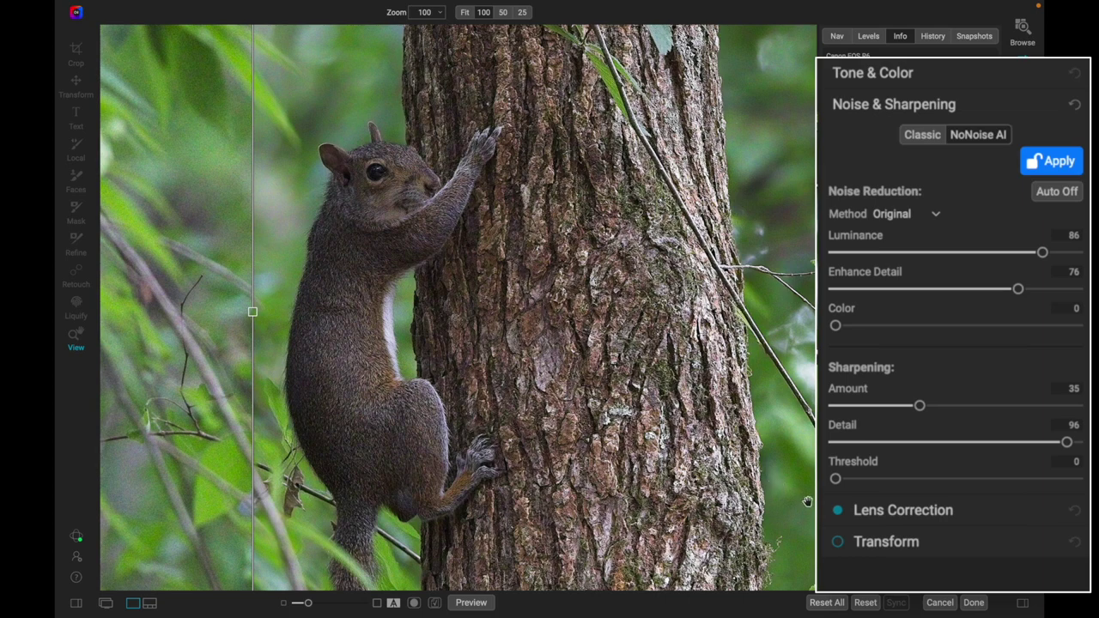
drag(840, 485, 1084, 491)
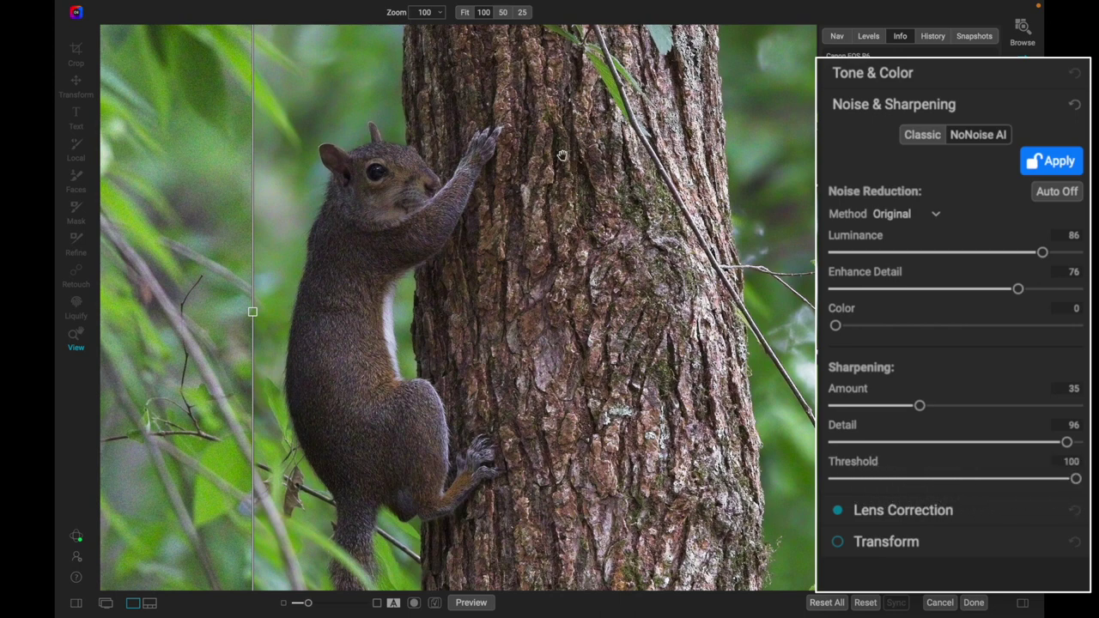
drag(1075, 483, 765, 511)
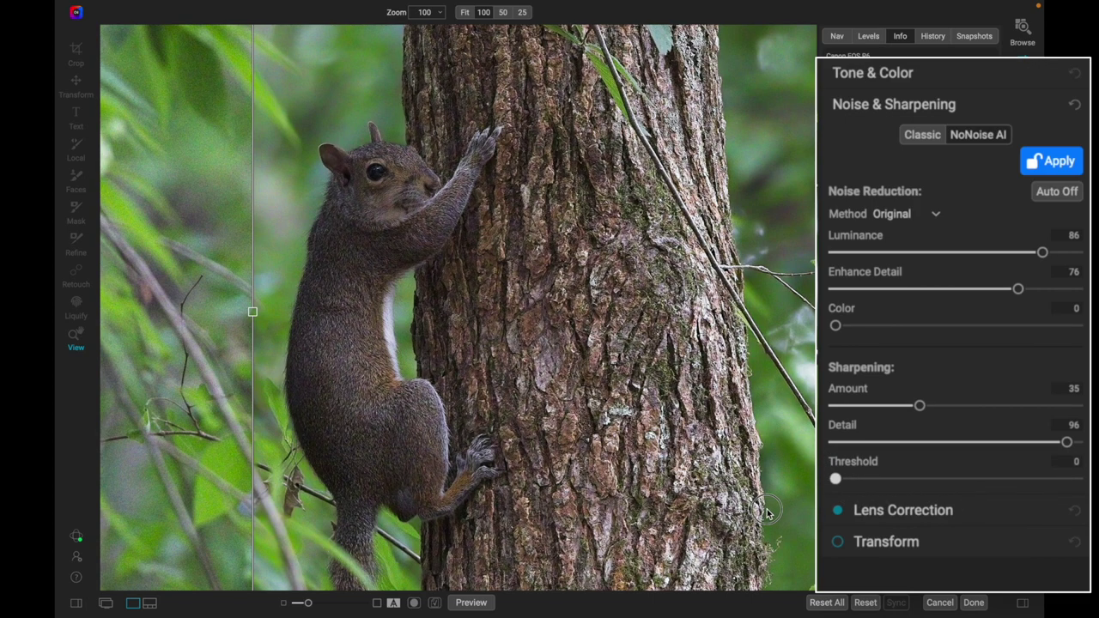
drag(835, 479, 980, 481)
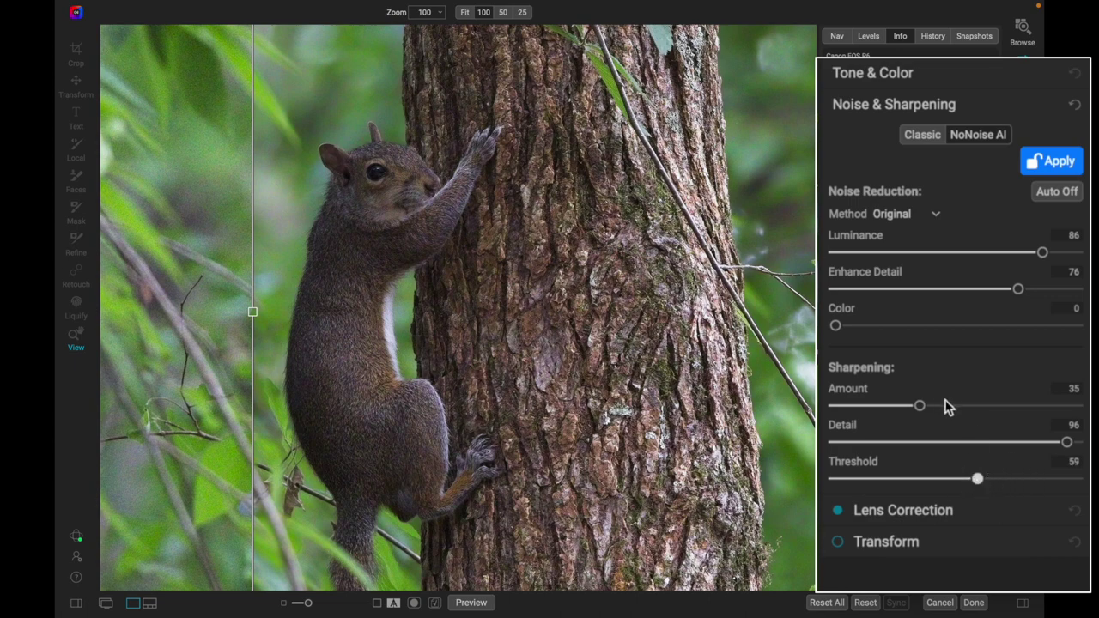
Push Amount to 100, sweep Threshold again, then settle at Threshold 48 and Amount 30
drag(922, 410, 1083, 418)
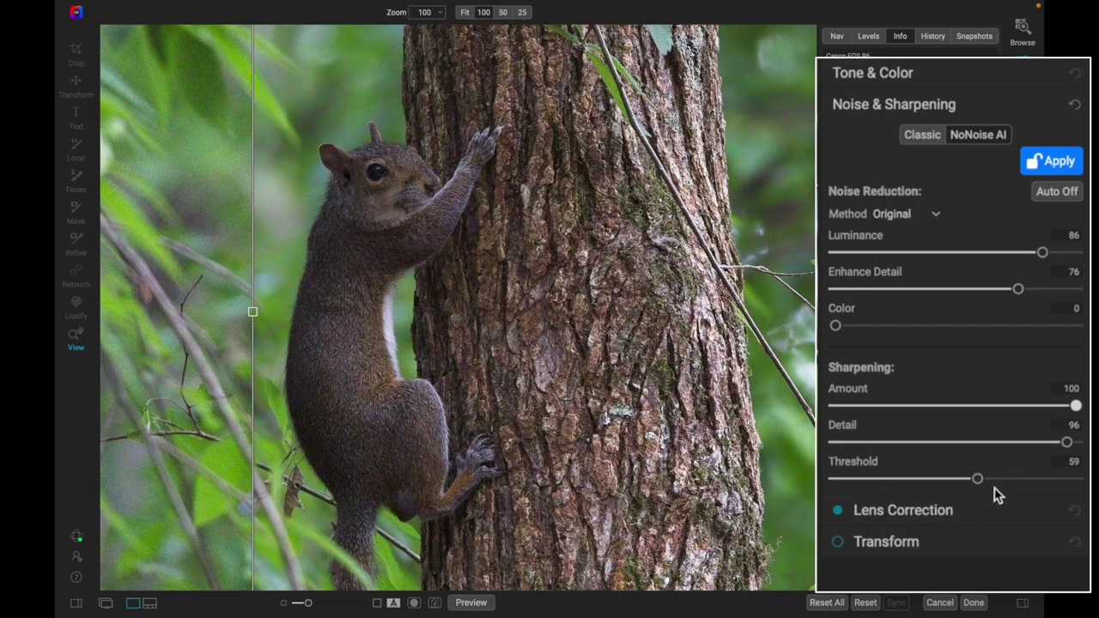
drag(978, 481, 801, 517)
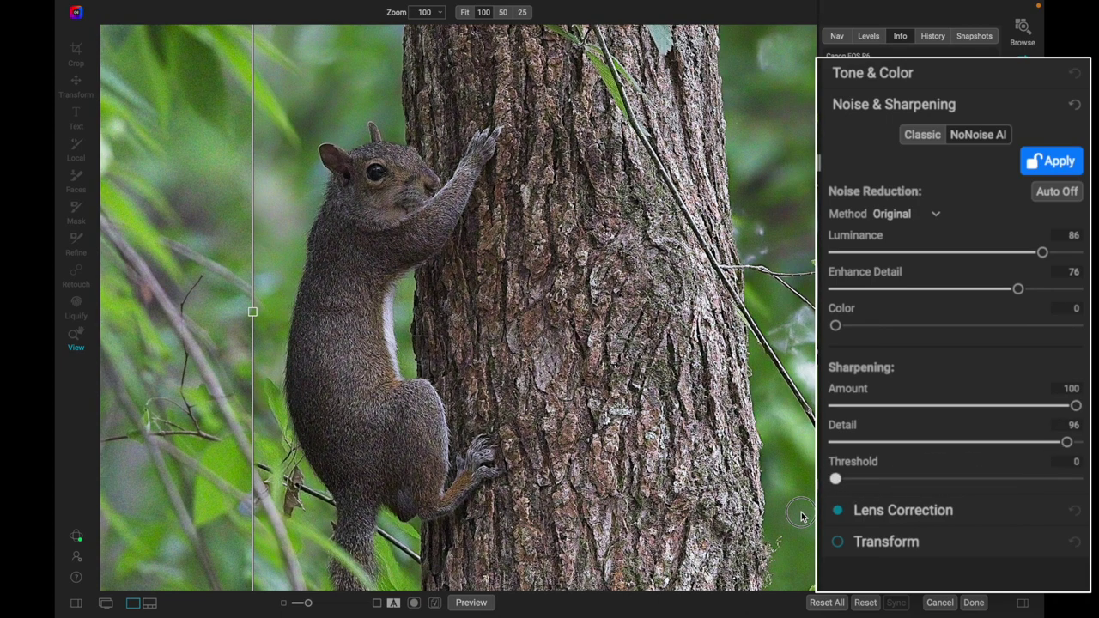
drag(836, 479, 1078, 479)
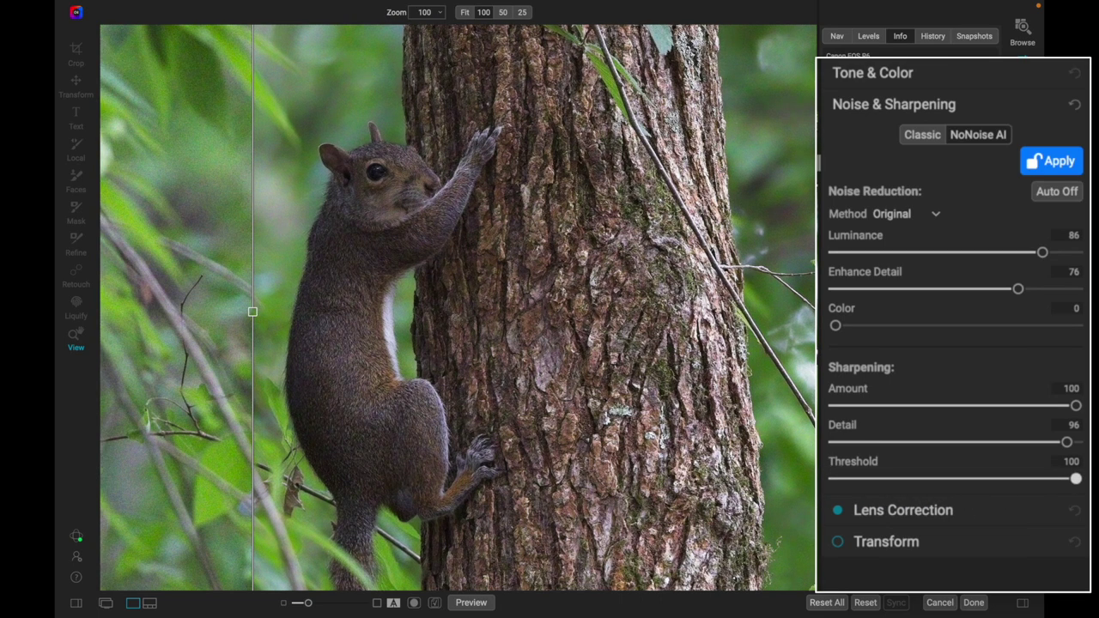
drag(1076, 480, 950, 489)
drag(1076, 405, 908, 409)
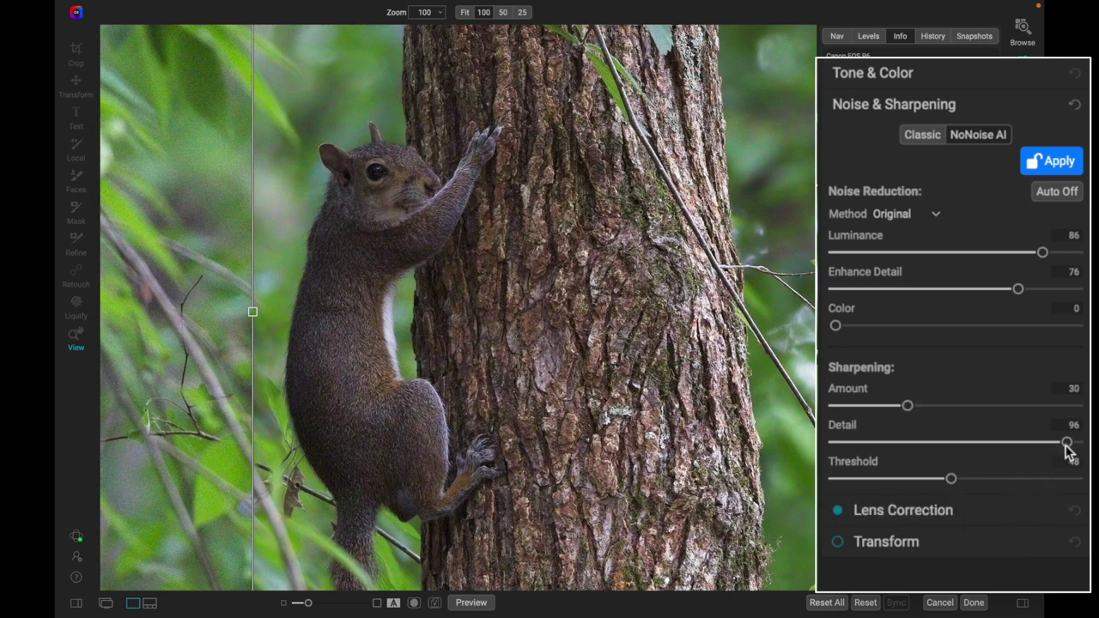
Drop sharpening Detail from 96 to 40 and fit the whole photo in view
drag(1066, 444, 933, 453)
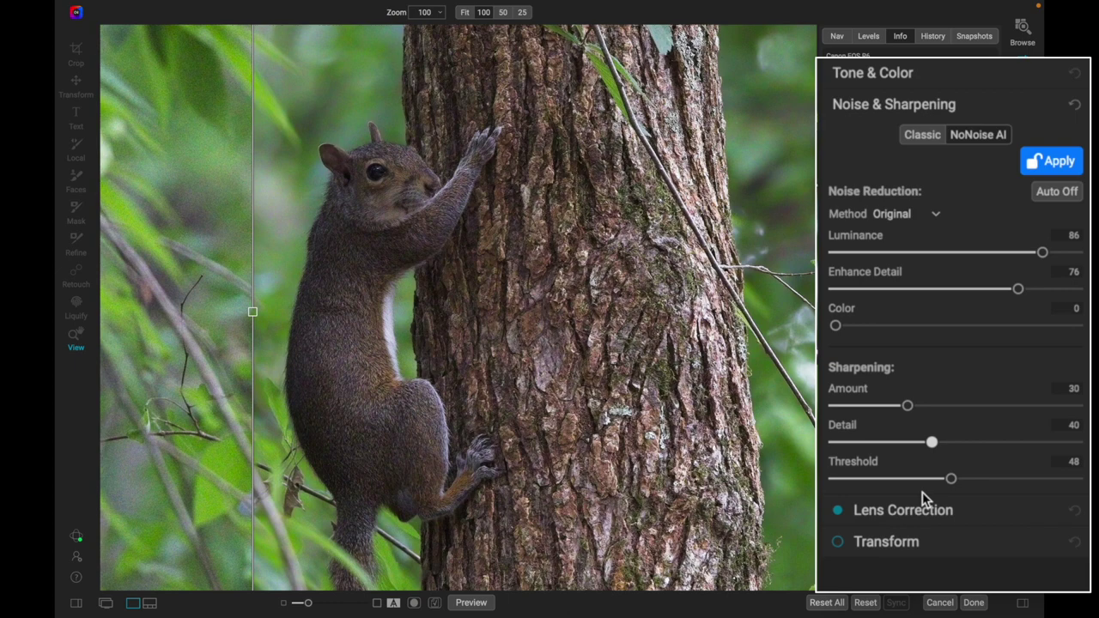
key(ctrl+0)
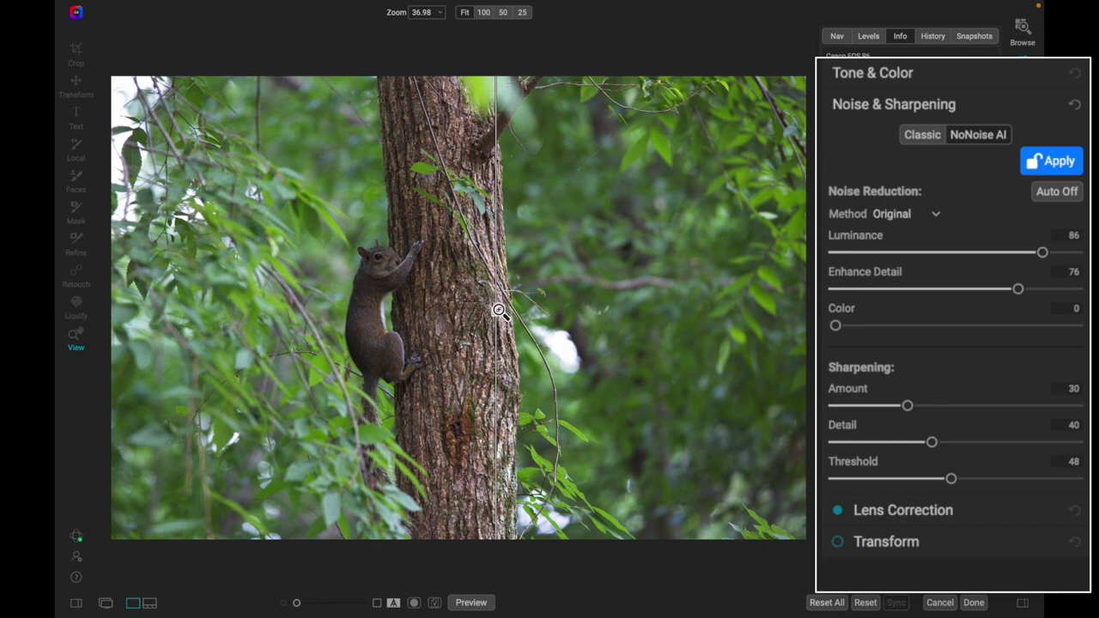
Apply the NoNoise AI result, then run AI Auto tone (Contrast 17, Highlights -15, Blacks -45)
drag(496, 313, 165, 312)
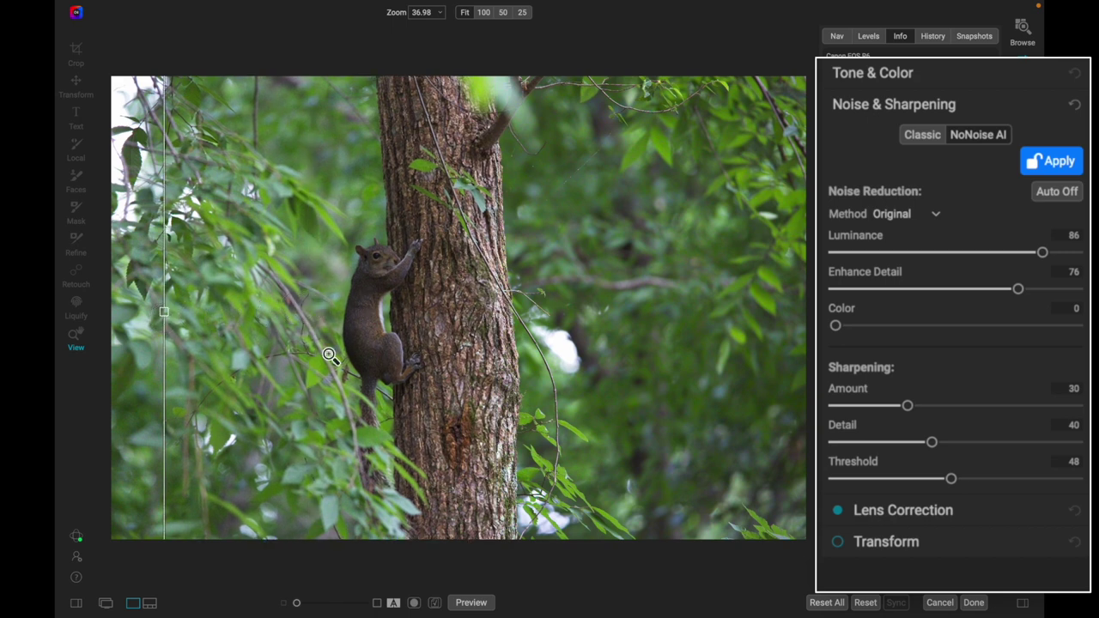
click(1052, 163)
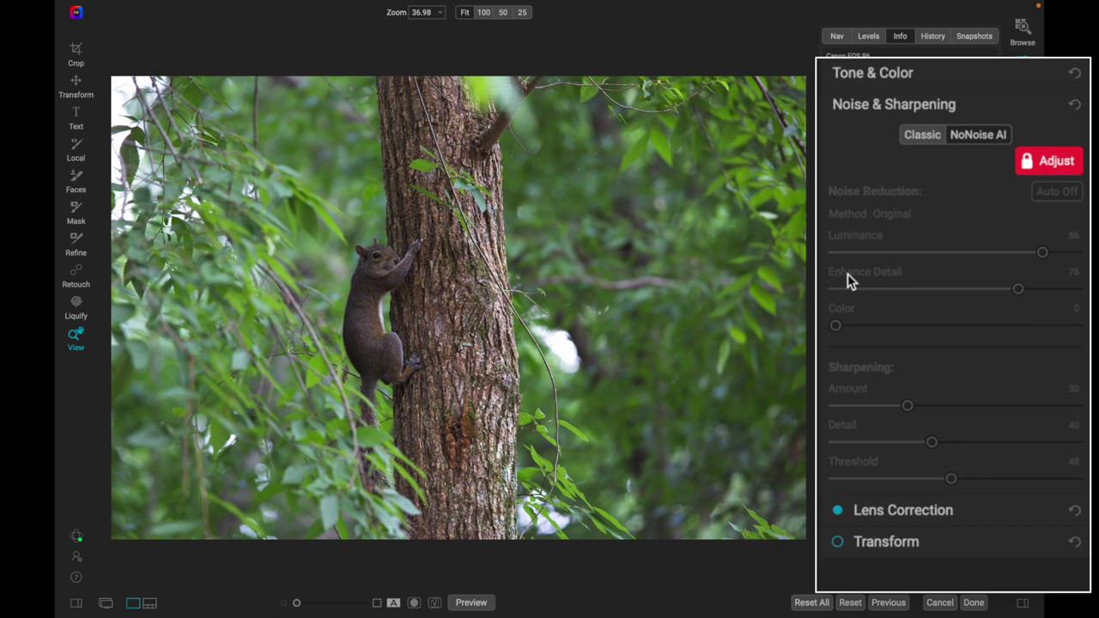
click(969, 106)
click(947, 75)
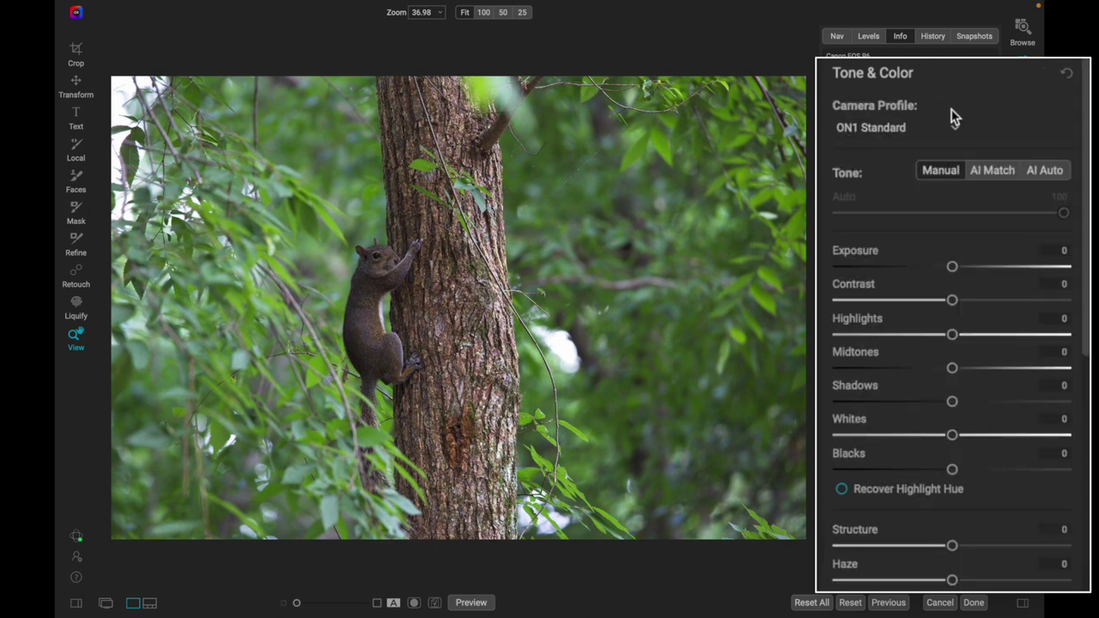
click(1036, 174)
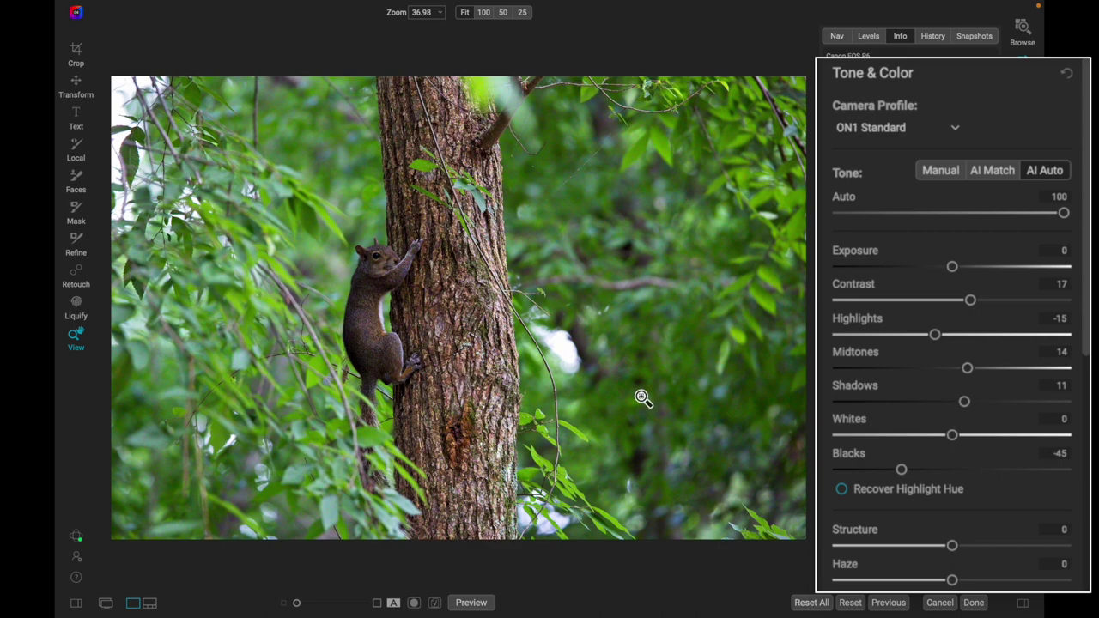
Switch the camera profile to ON1 Vivid and reduce the AI Auto strength
click(871, 136)
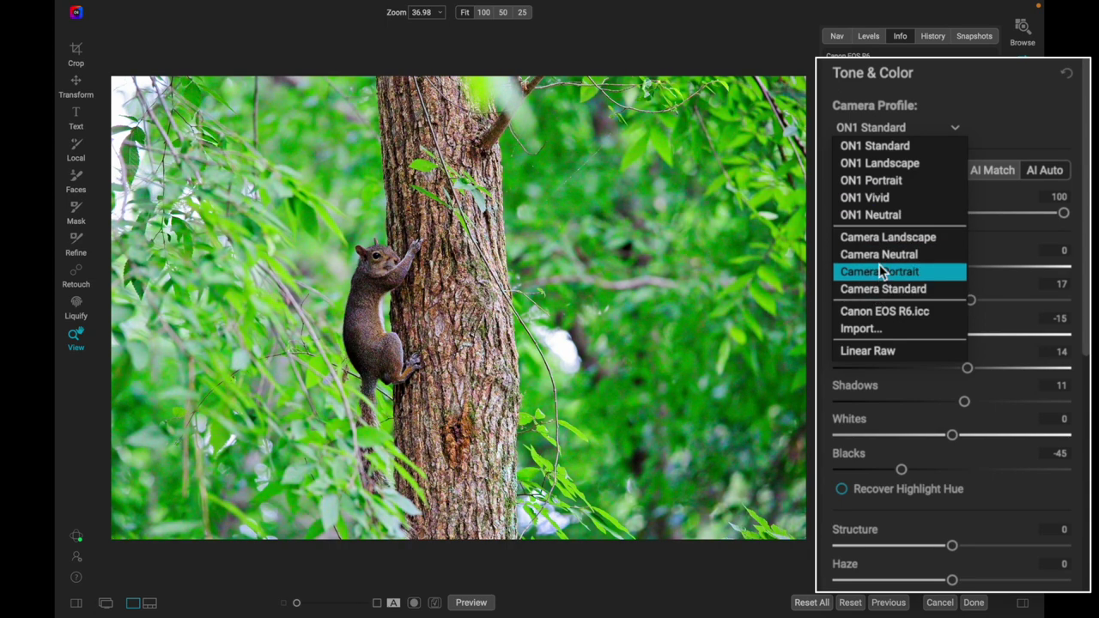
click(886, 204)
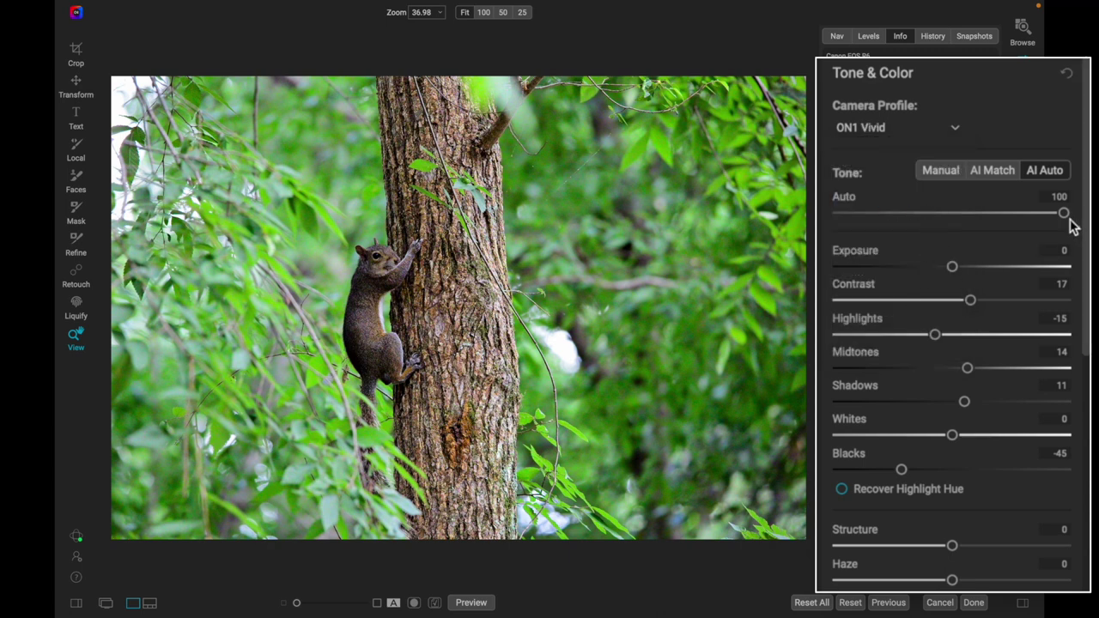
drag(1064, 213, 994, 214)
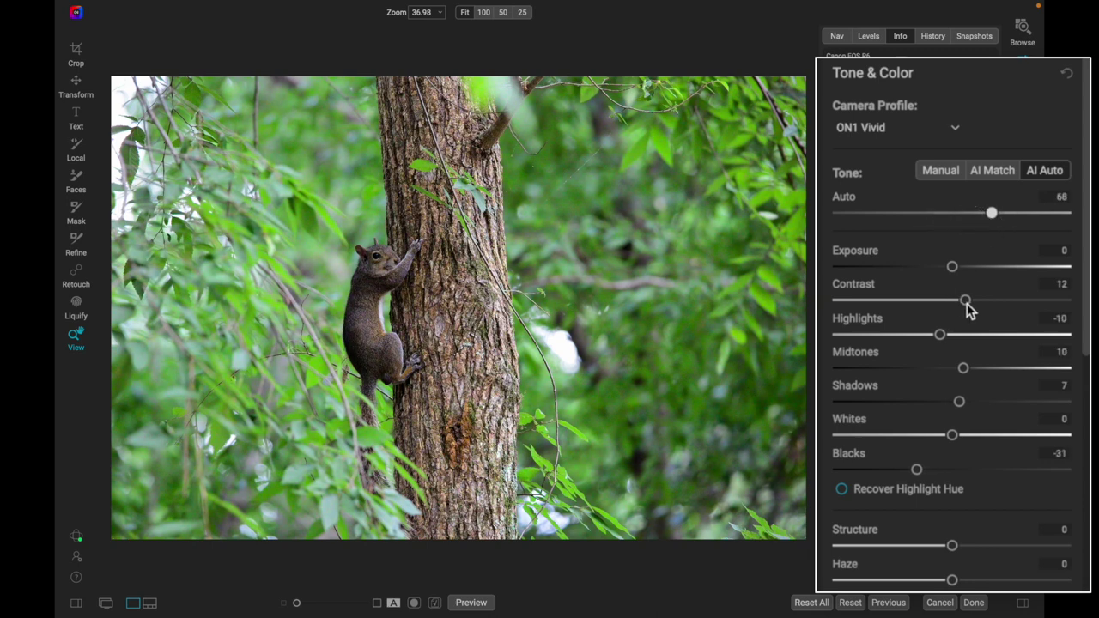
Set Contrast 34, Blacks -35, Highlights -24, Exposure 0.05 and Midtones 20
drag(966, 300, 990, 301)
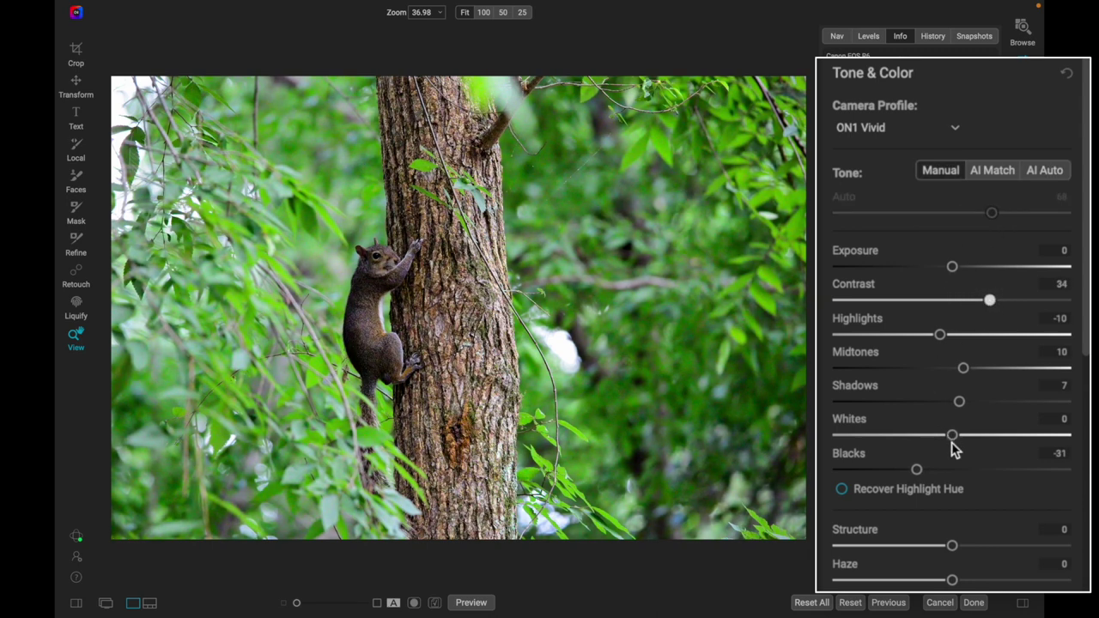
drag(918, 470, 911, 471)
drag(942, 336, 925, 337)
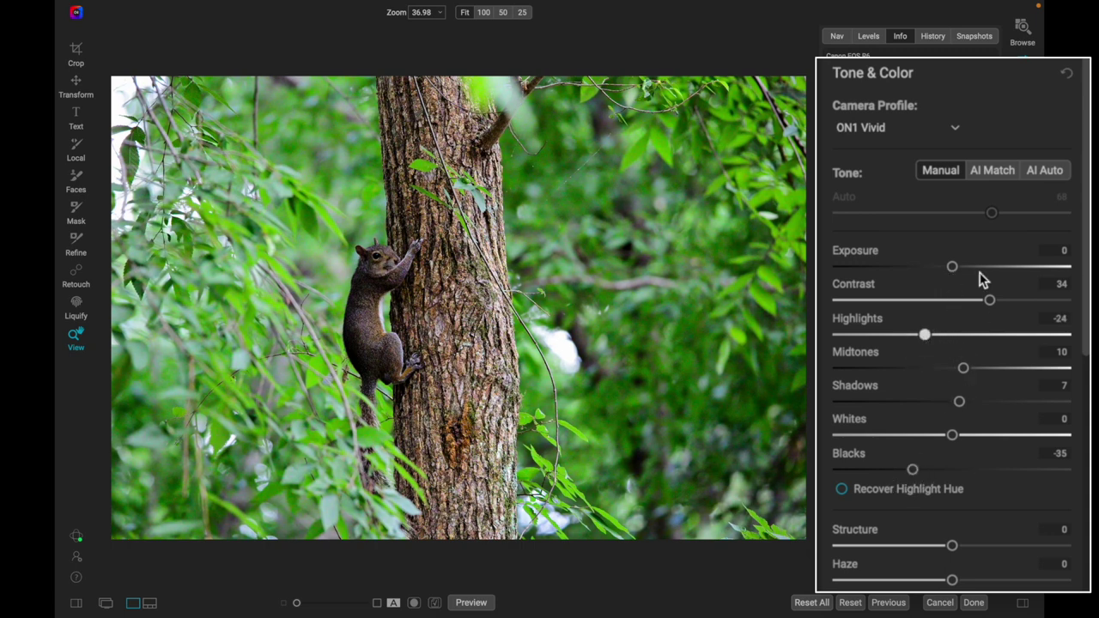
drag(954, 272, 955, 272)
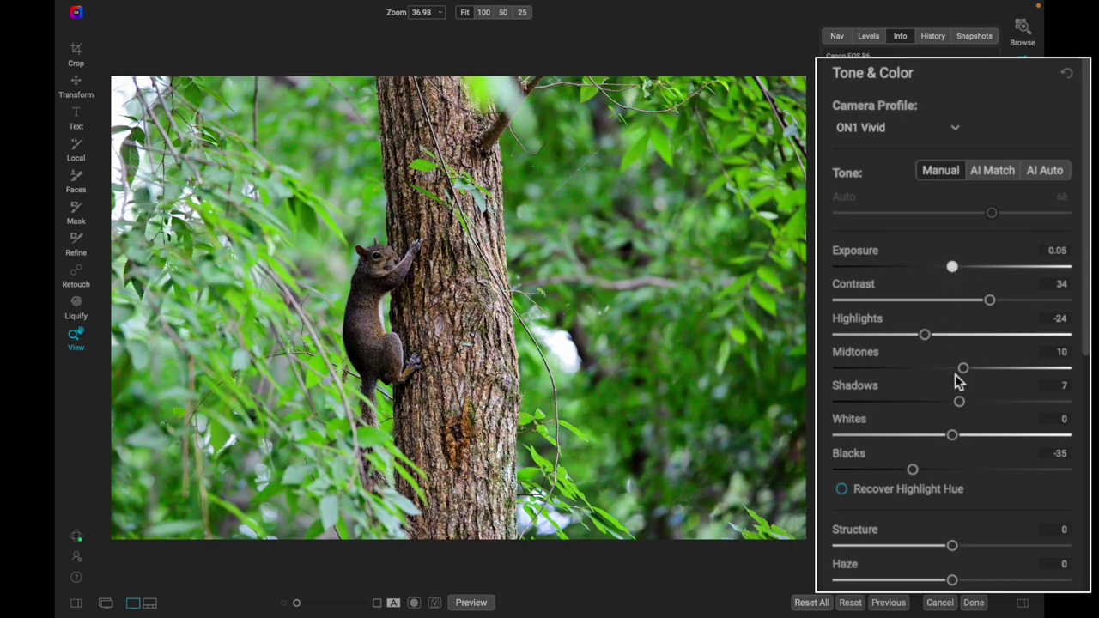
drag(963, 368, 974, 373)
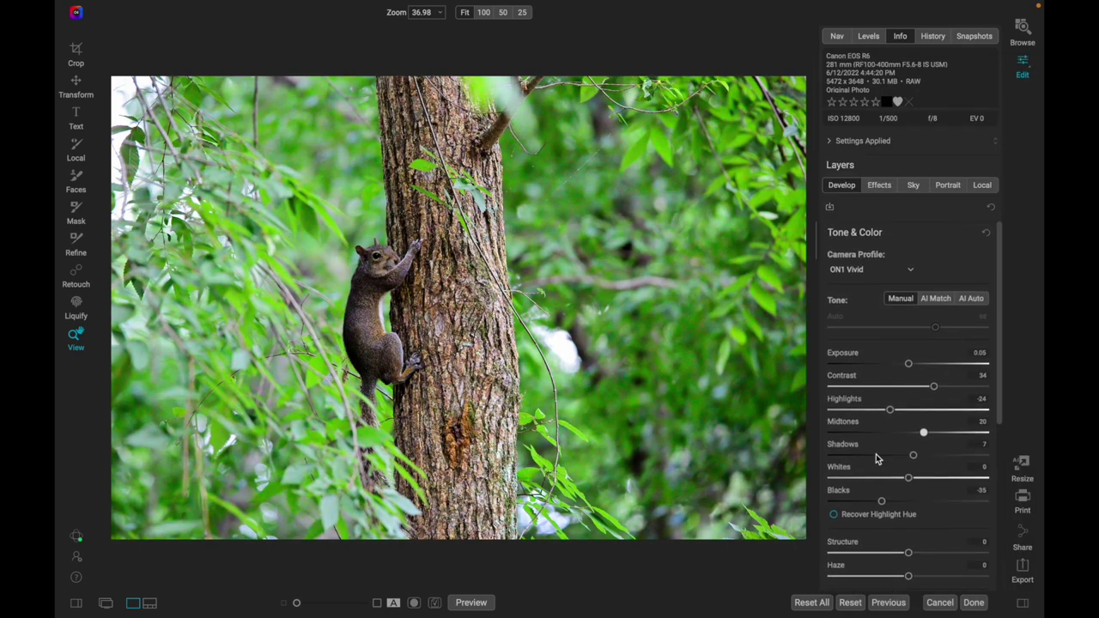